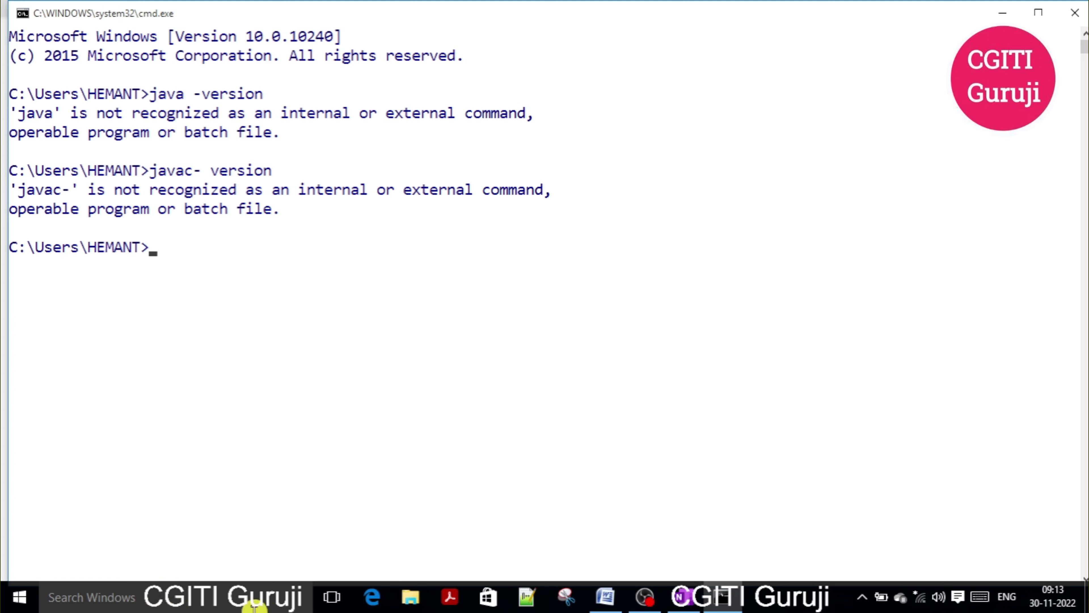
# Step: Open the Environment Variables dialog through Control Panel's System page and its advanced system settings
pyautogui.click(221, 597)
pyautogui.write('c')
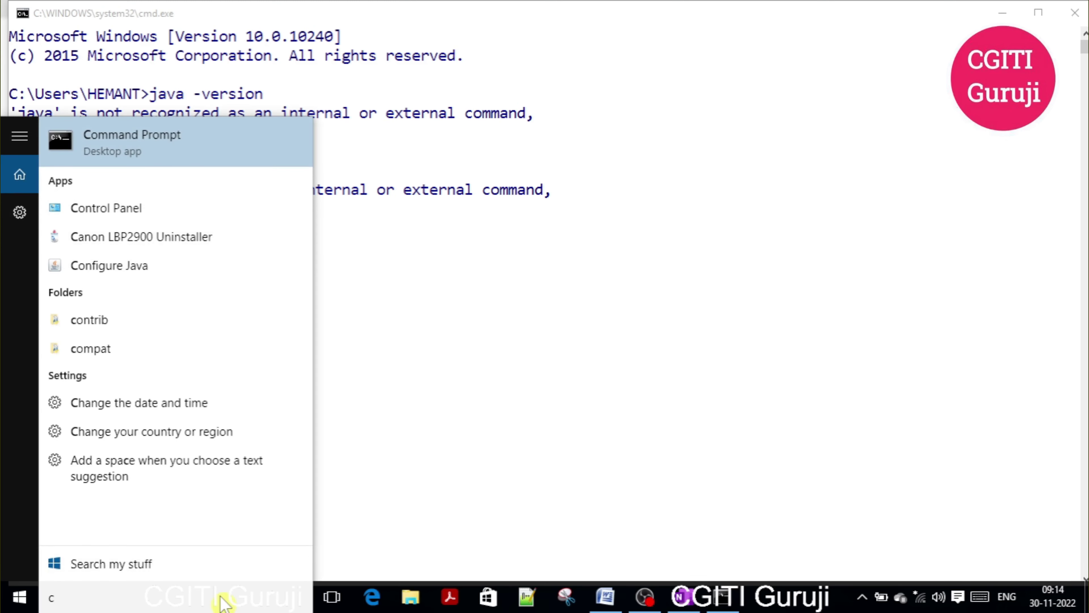
pyautogui.click(169, 217)
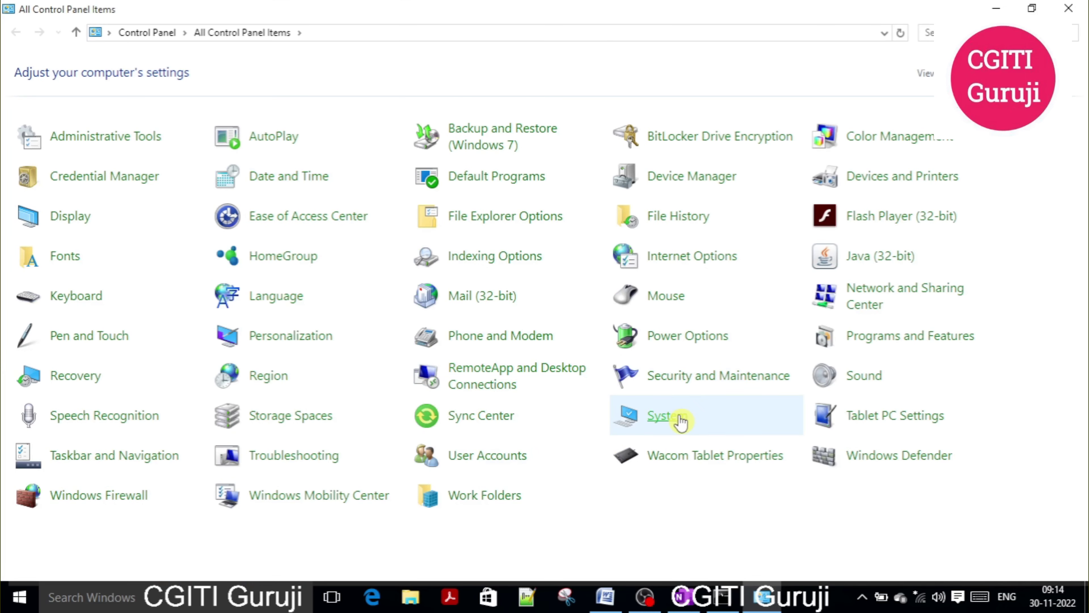
pyautogui.click(681, 418)
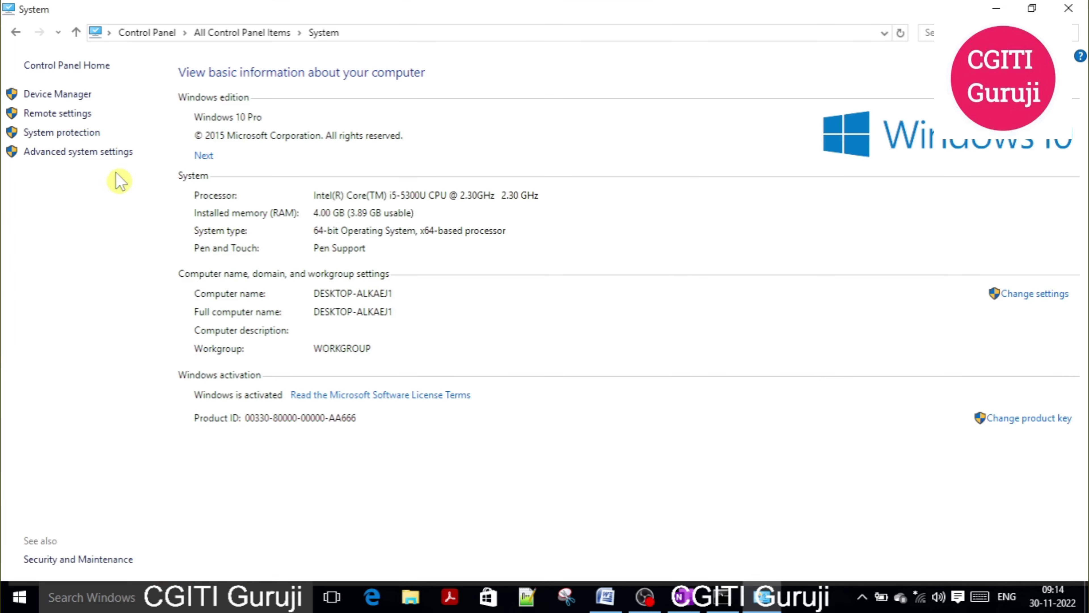
pyautogui.click(115, 152)
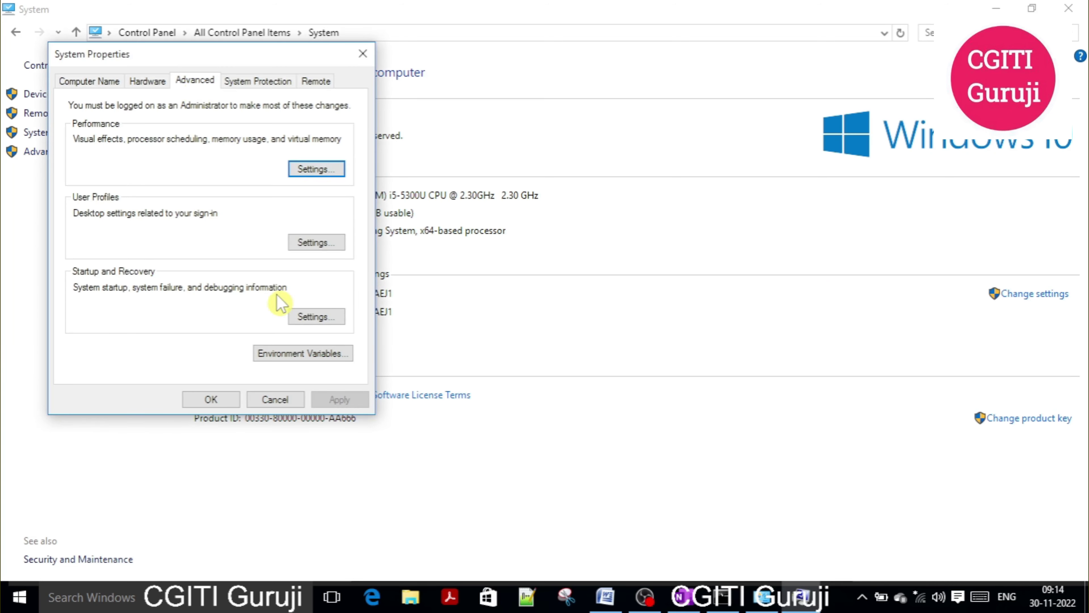
pyautogui.click(315, 359)
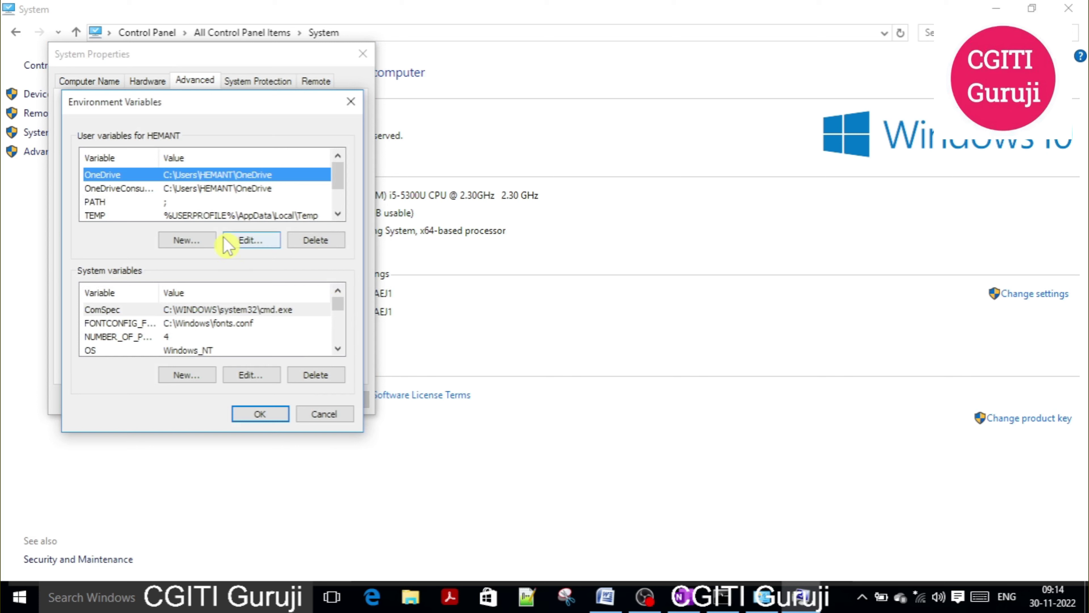
# Step: Try to add a new user variable named path, and open the existing PATH user variable for editing
pyautogui.doubleClick(128, 203)
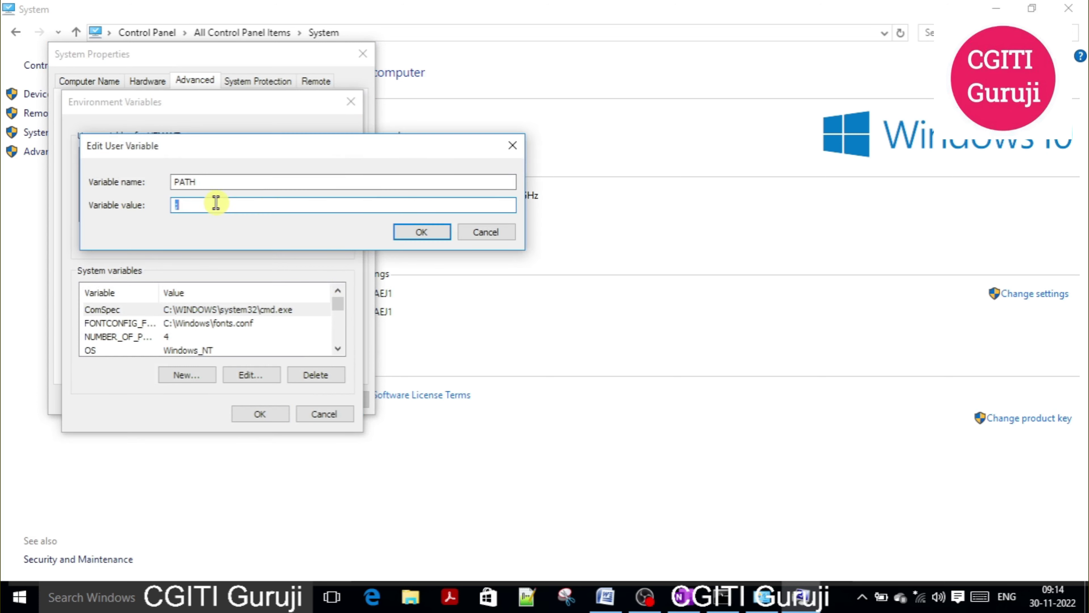
pyautogui.click(489, 232)
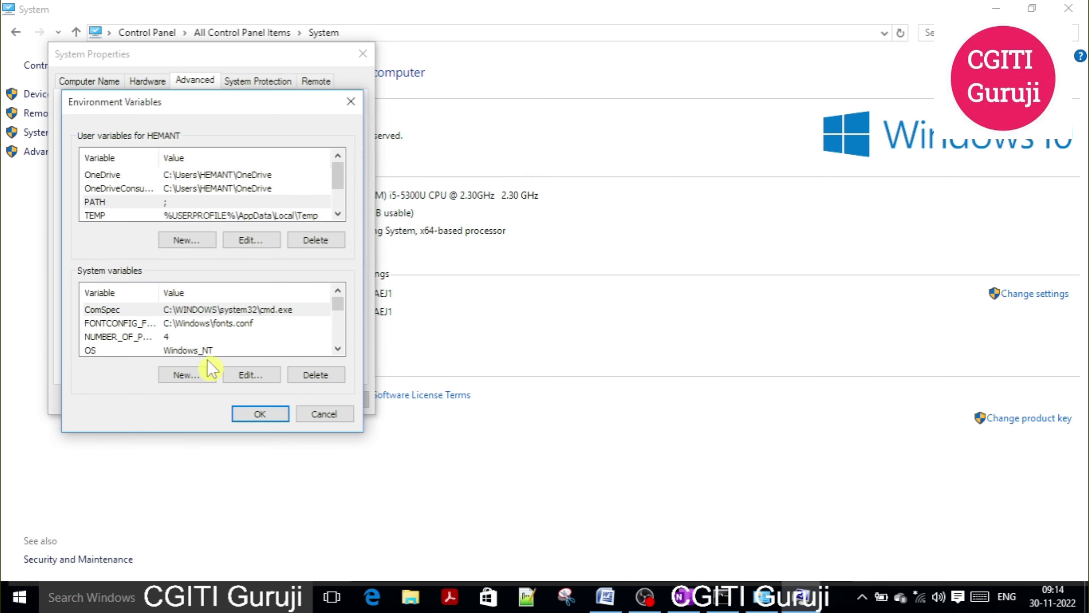
pyautogui.click(193, 250)
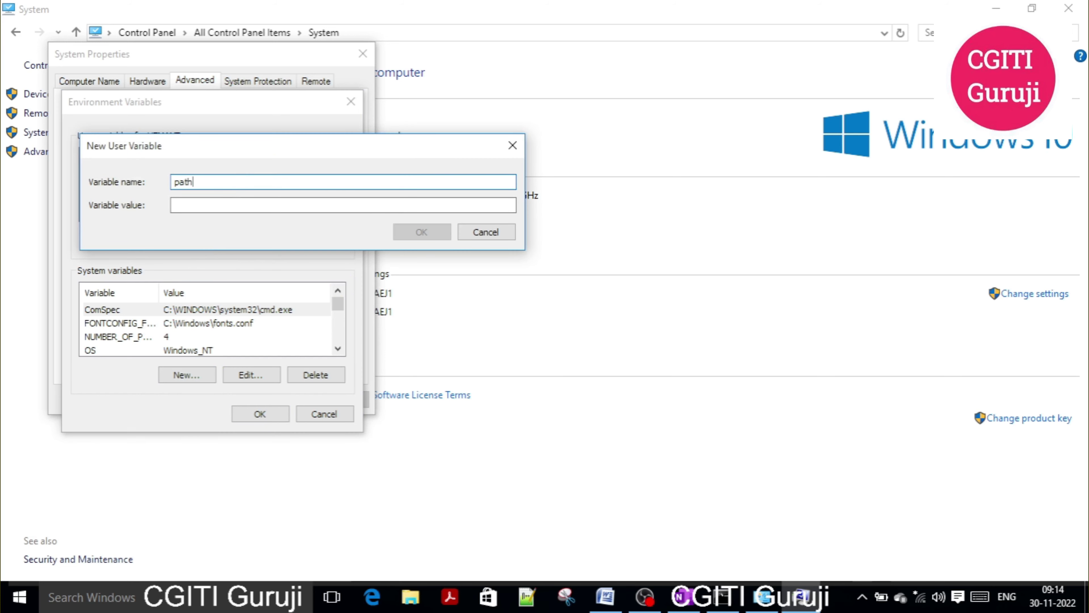
pyautogui.click(489, 234)
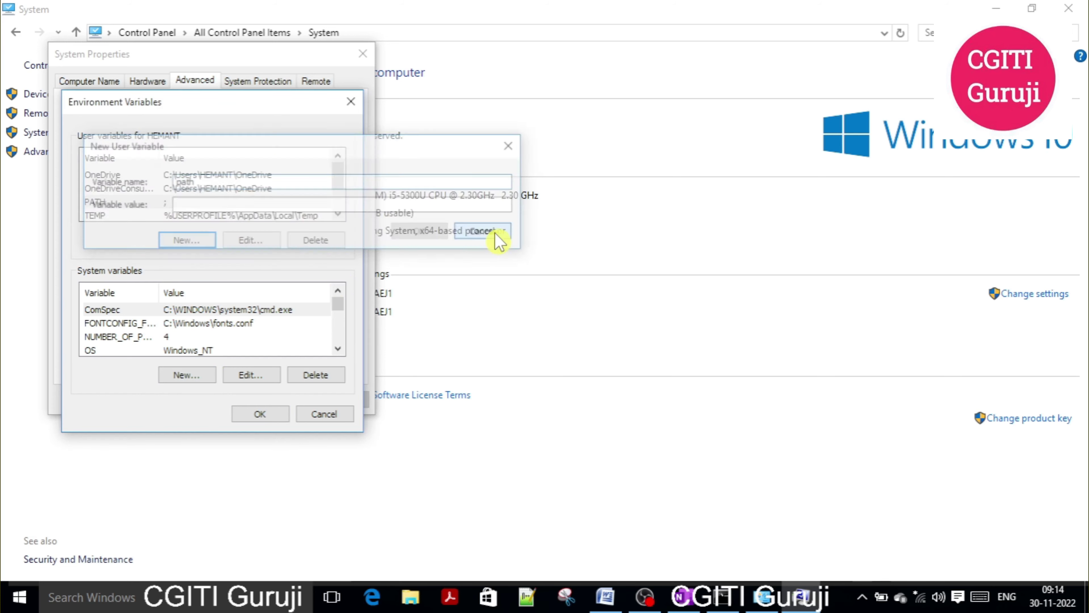
pyautogui.doubleClick(196, 201)
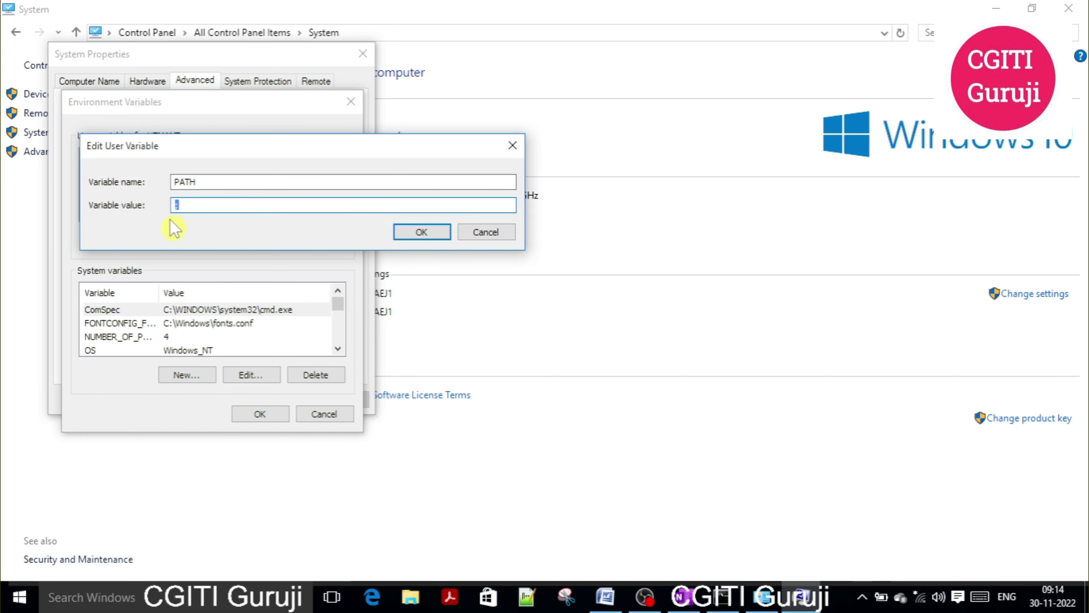
pyautogui.press('BackSpace')
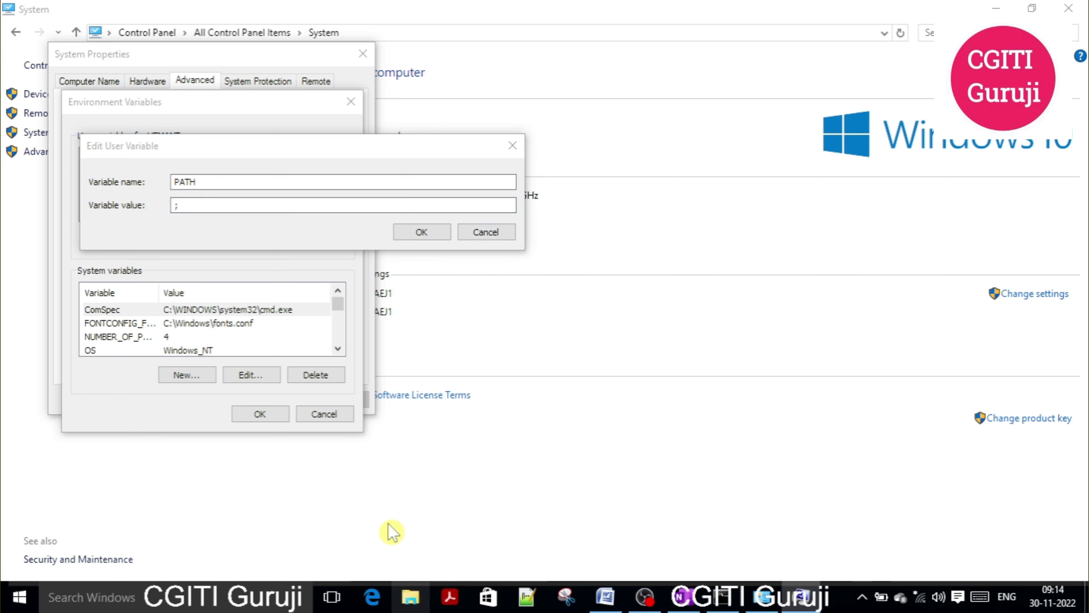
# Step: In File Explorer, go to the folder C:\Program Files\Java\jdk-19\bin
pyautogui.click(64, 288)
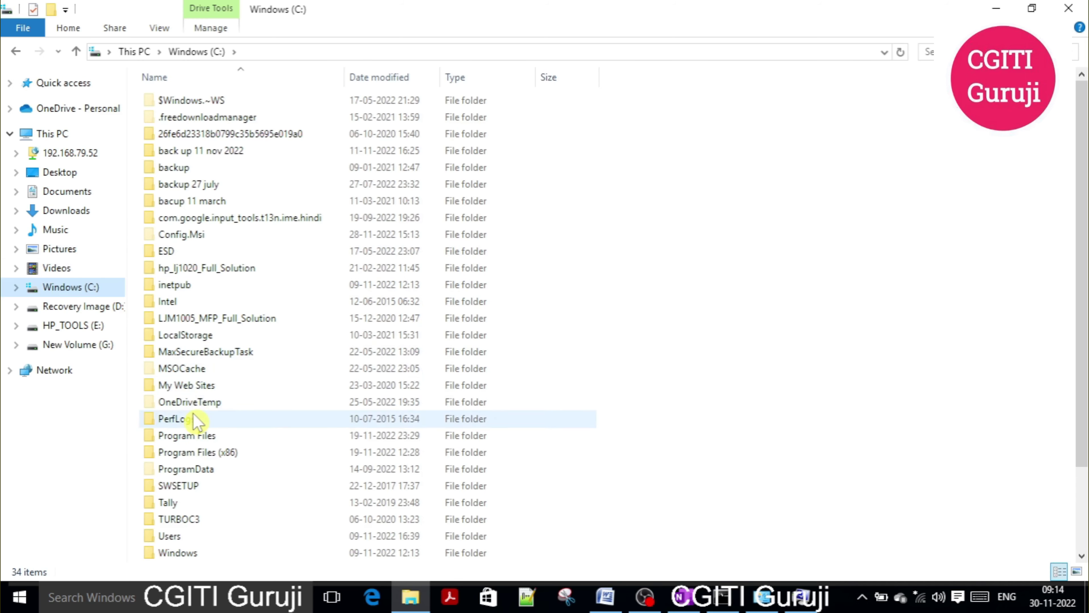
pyautogui.doubleClick(216, 437)
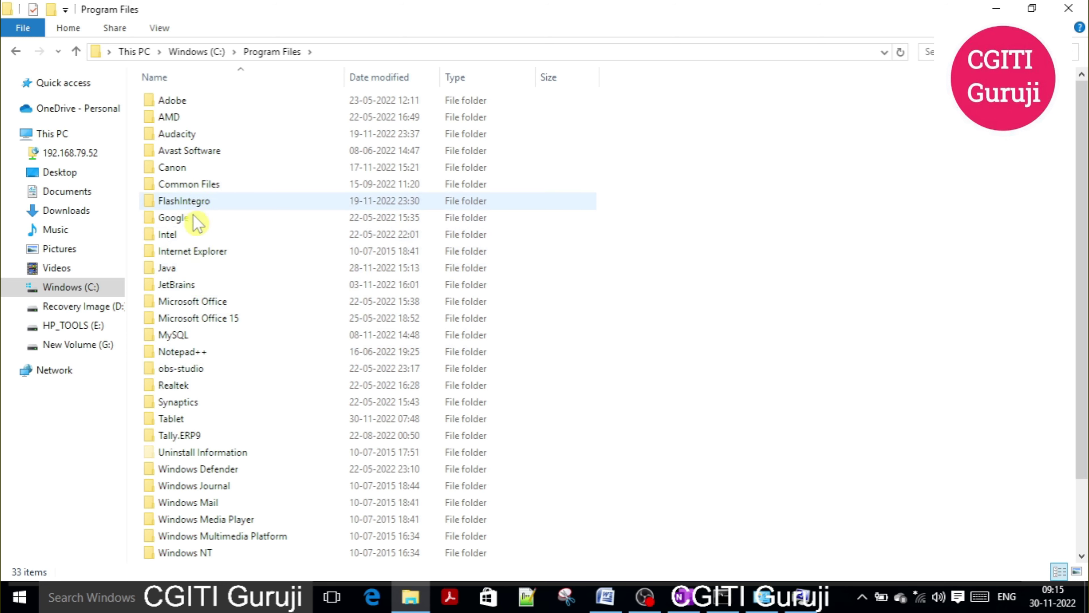
pyautogui.doubleClick(199, 269)
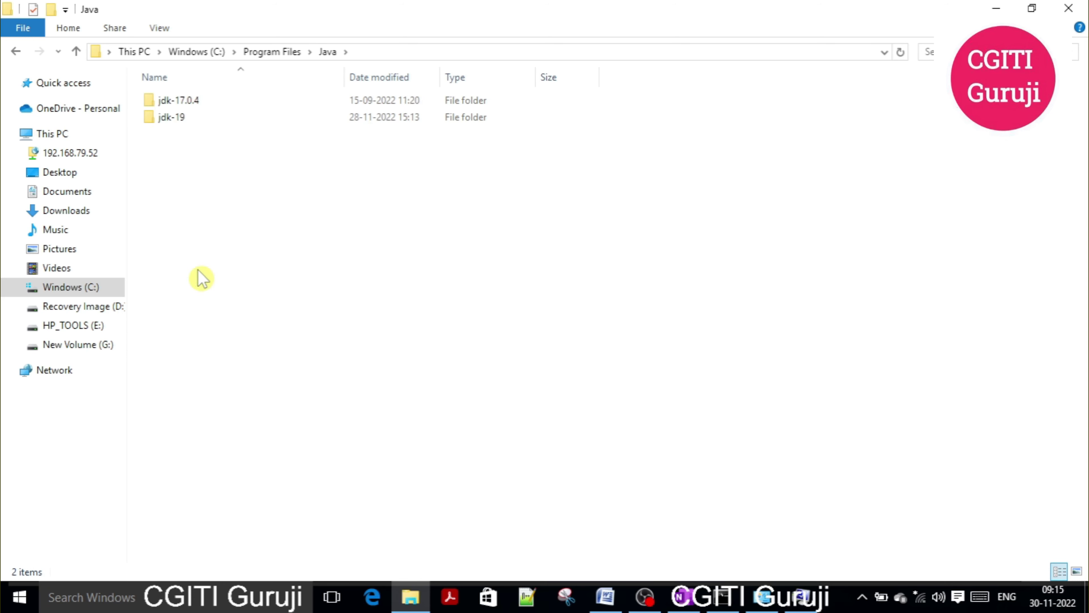
pyautogui.doubleClick(205, 120)
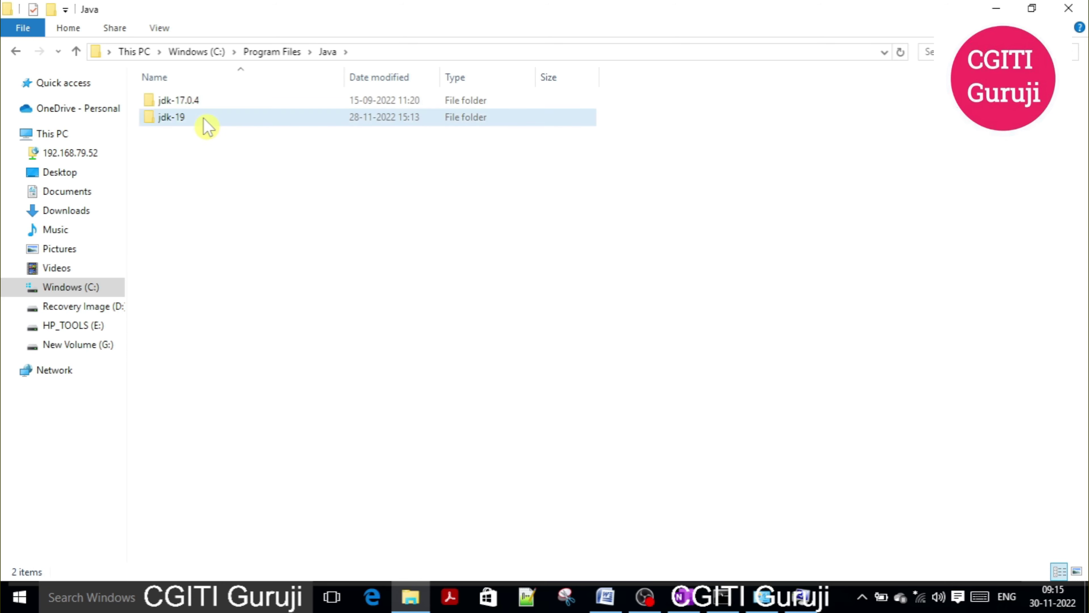
pyautogui.doubleClick(187, 100)
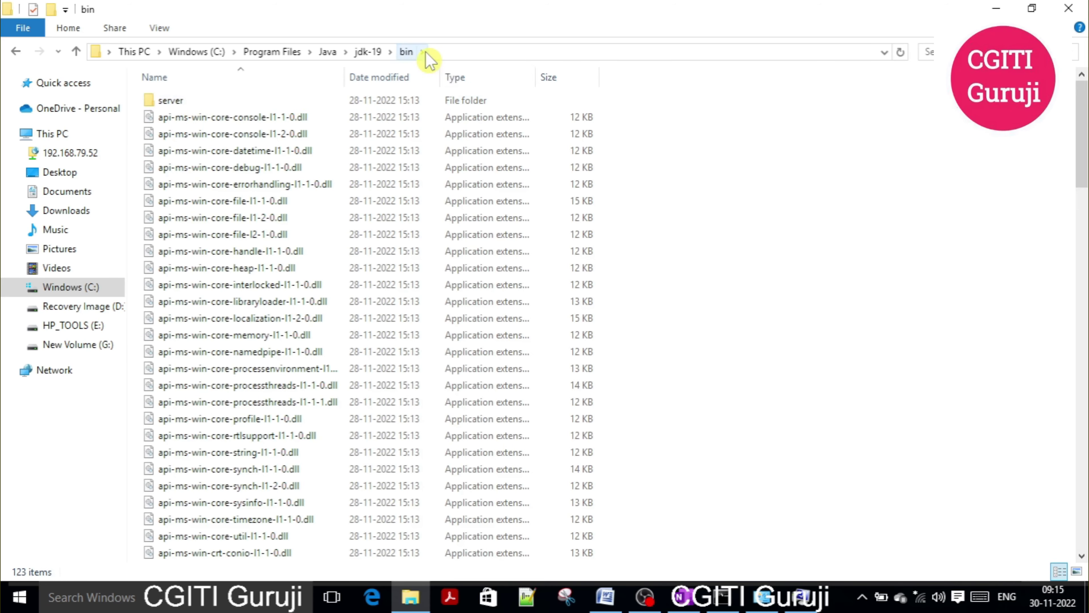
# Step: Copy the full address of the jdk-19 bin folder as text
pyautogui.rightClick(427, 53)
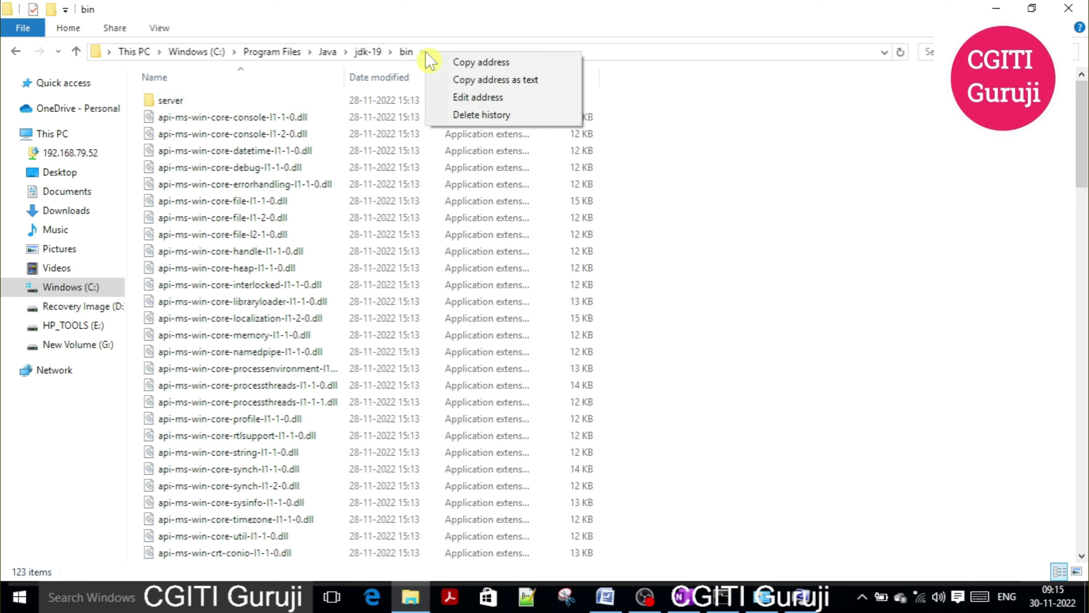
pyautogui.click(483, 103)
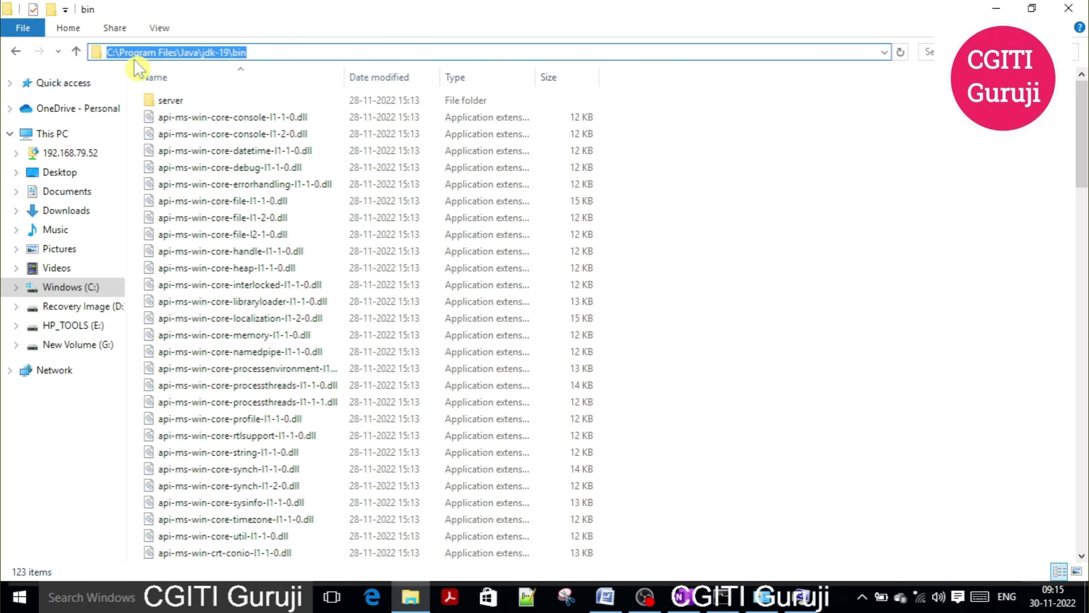
pyautogui.rightClick(236, 51)
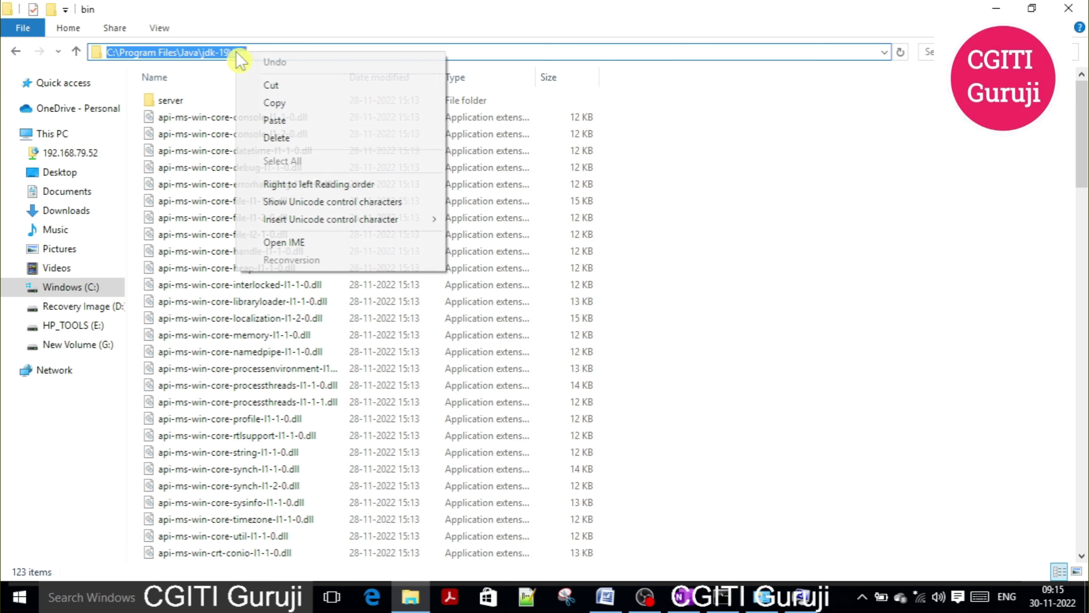
pyautogui.click(274, 101)
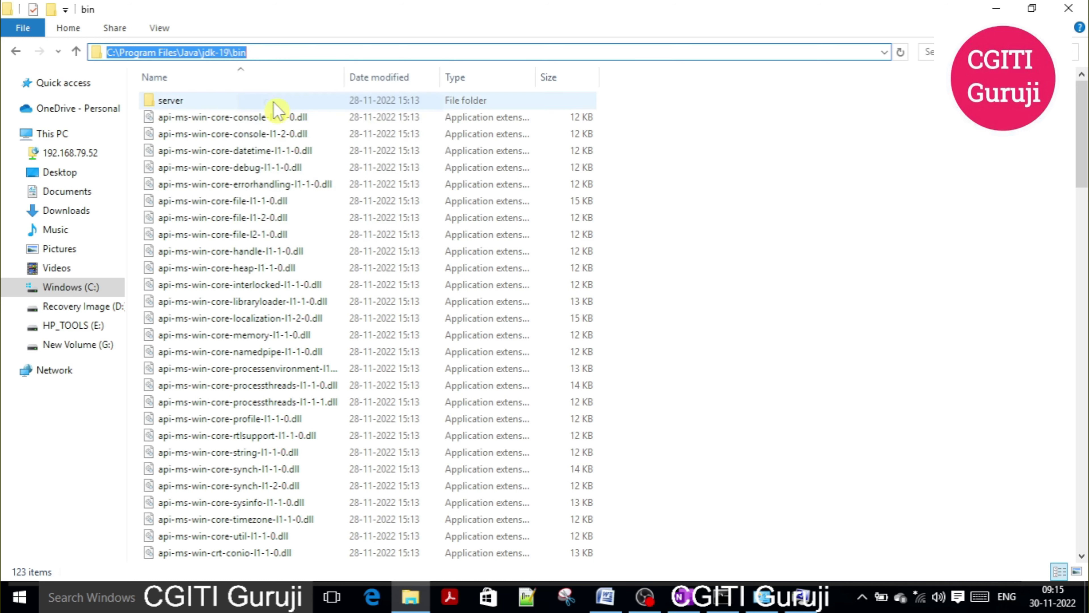
# Step: Cancel the PATH edit and close the Environment Variables and System Properties dialogs without saving
pyautogui.click(769, 600)
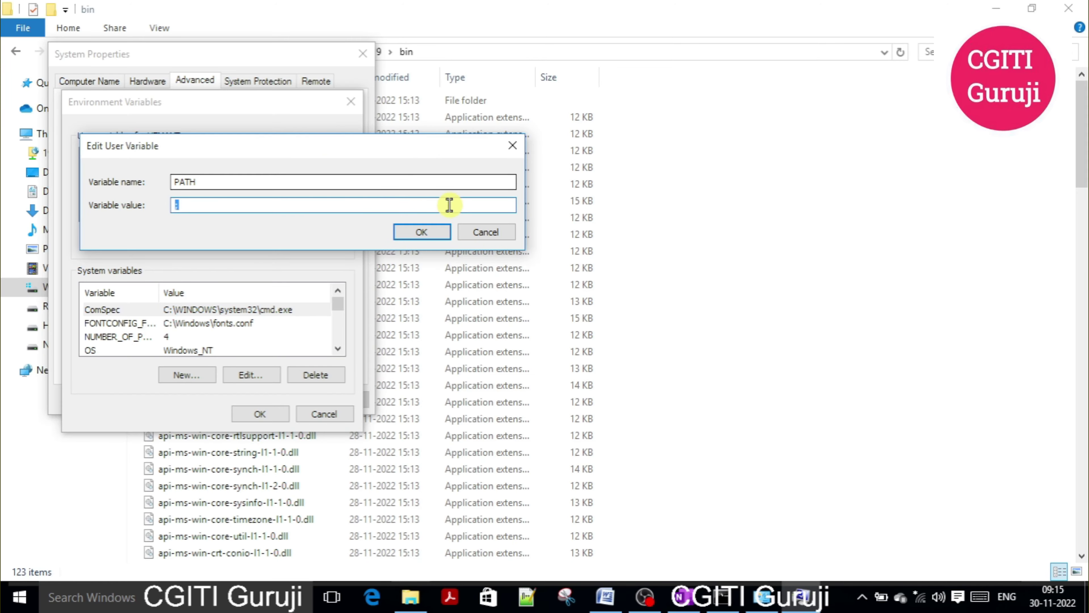
pyautogui.click(486, 232)
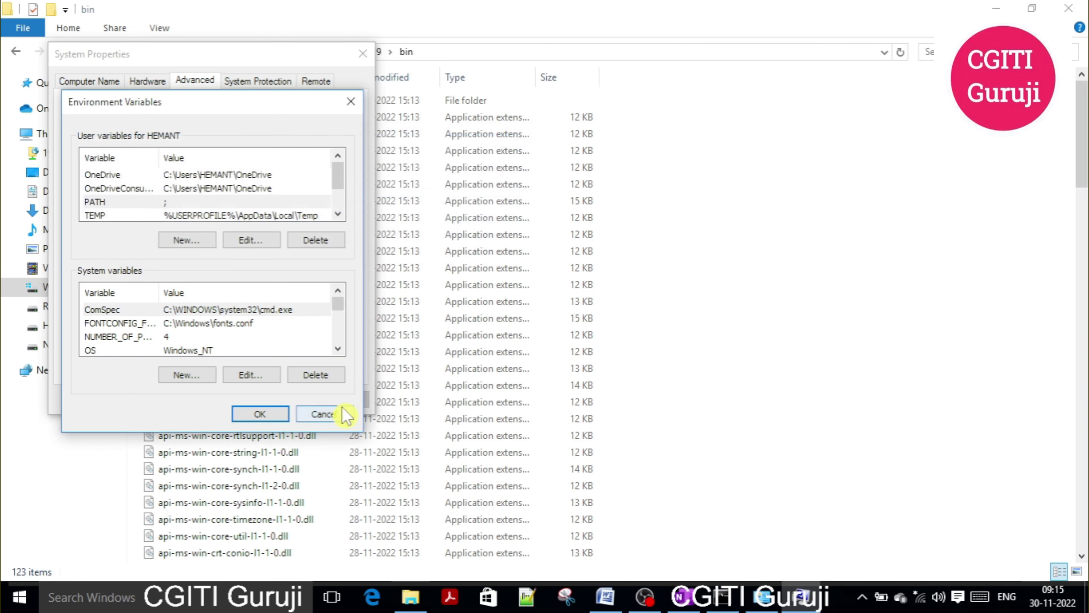
pyautogui.click(325, 414)
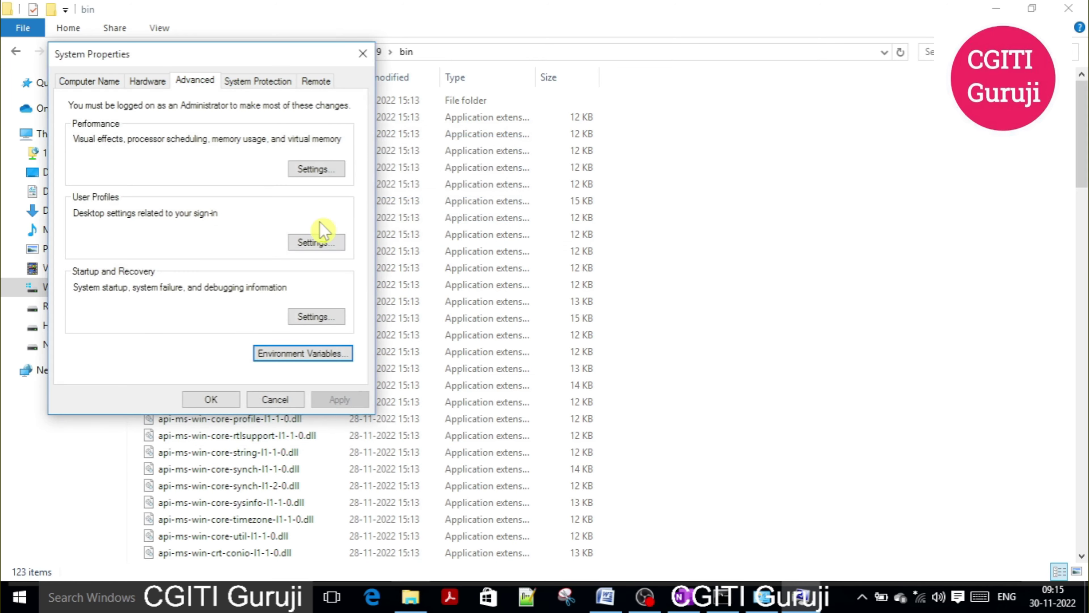
pyautogui.click(364, 54)
# Step: Search Windows for "enviro" and open the environment variables editor for your account
pyautogui.click(123, 597)
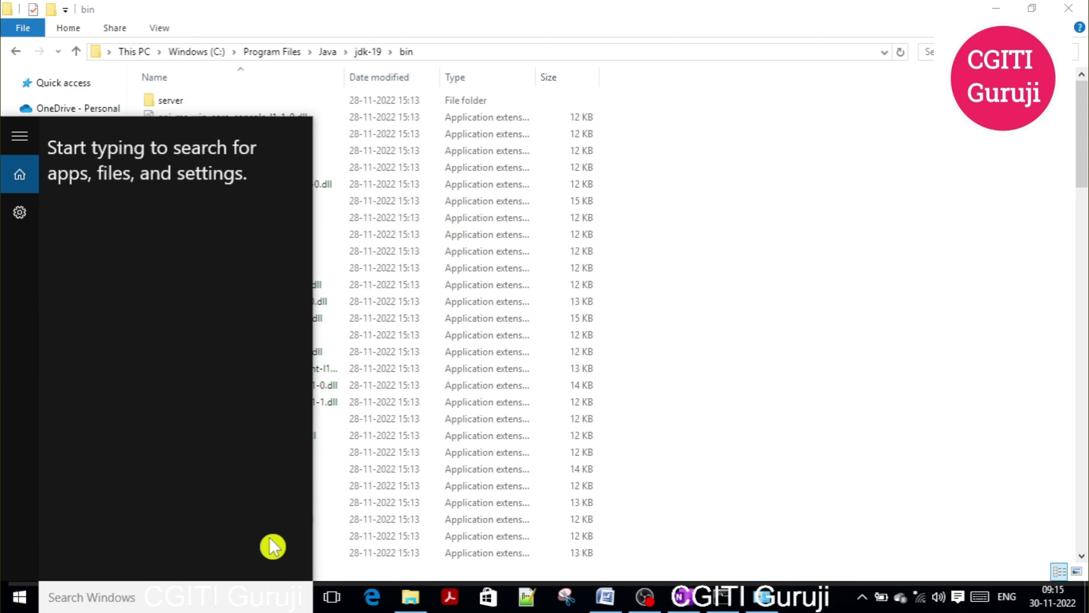
pyautogui.write('envri')
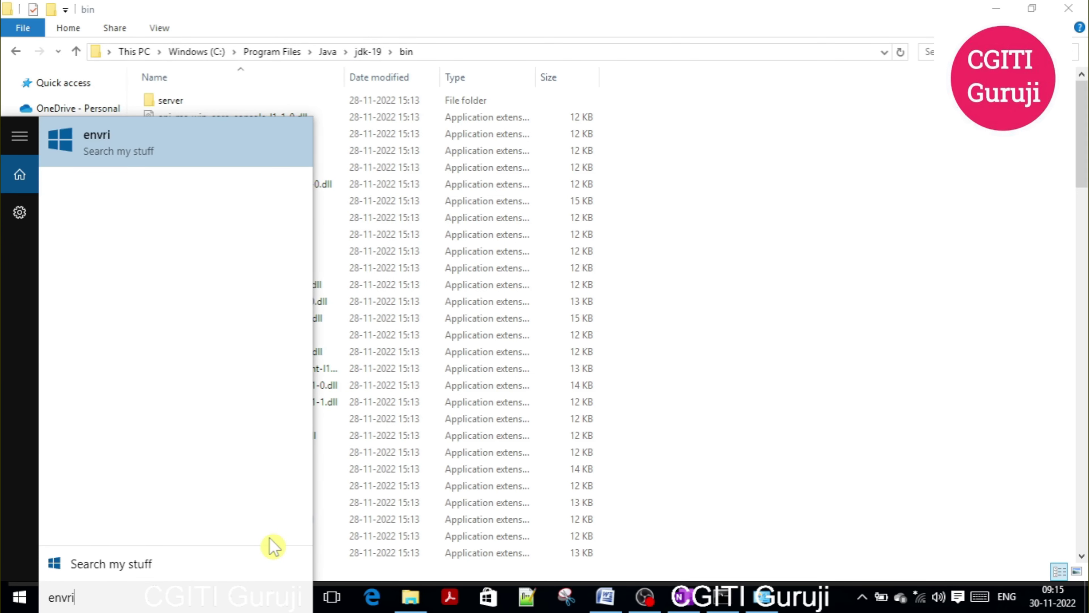
pyautogui.press('BackSpace')
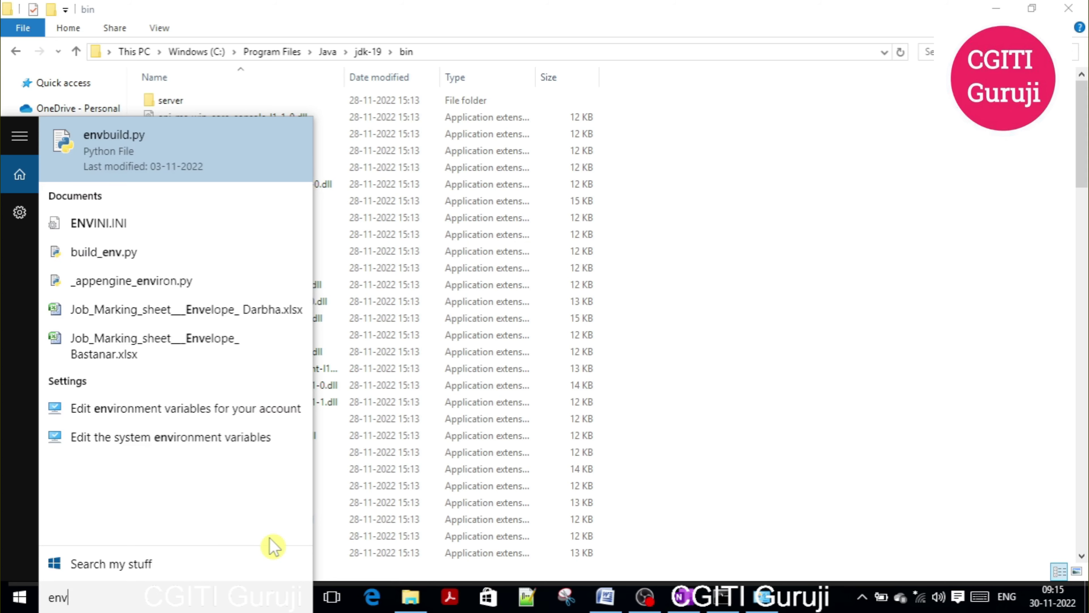
pyautogui.write('iro')
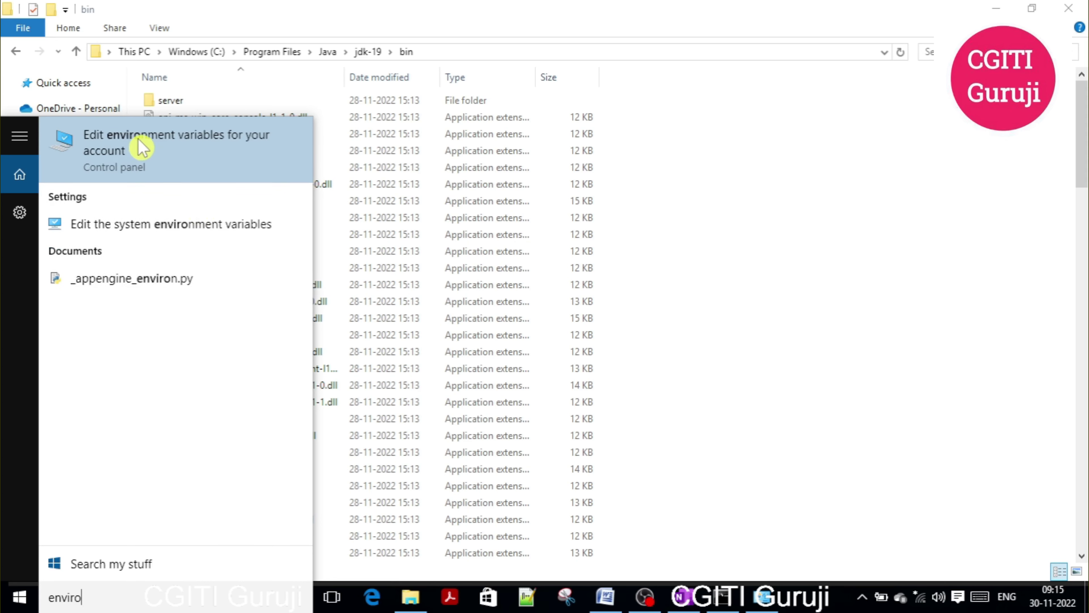
pyautogui.click(210, 163)
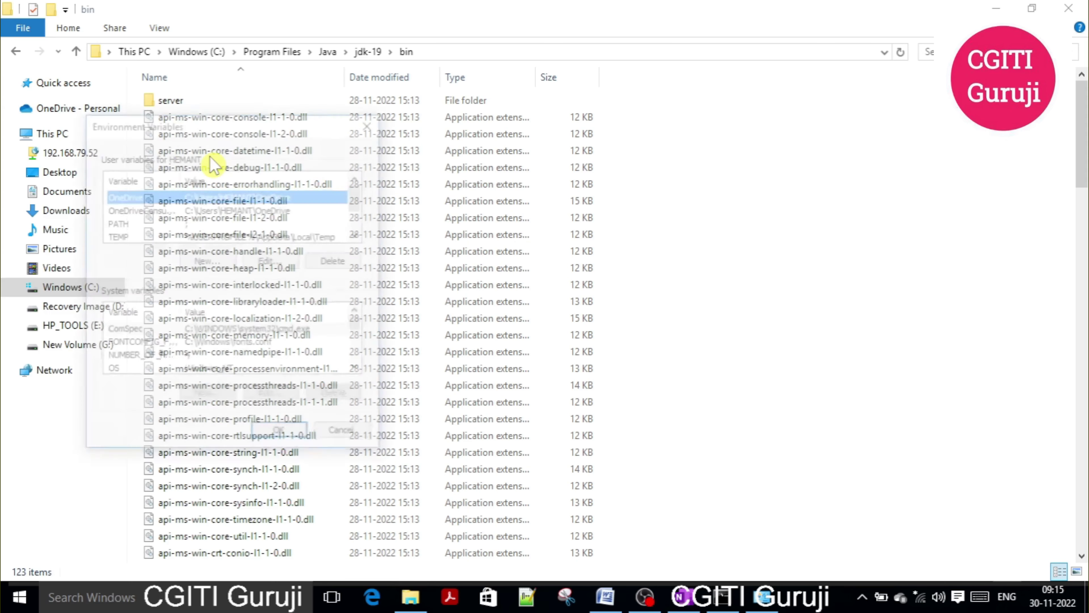
# Step: Set the PATH user variable to C:\Program Files\Java\jdk-19\bin; and save the environment variables
pyautogui.doubleClick(177, 222)
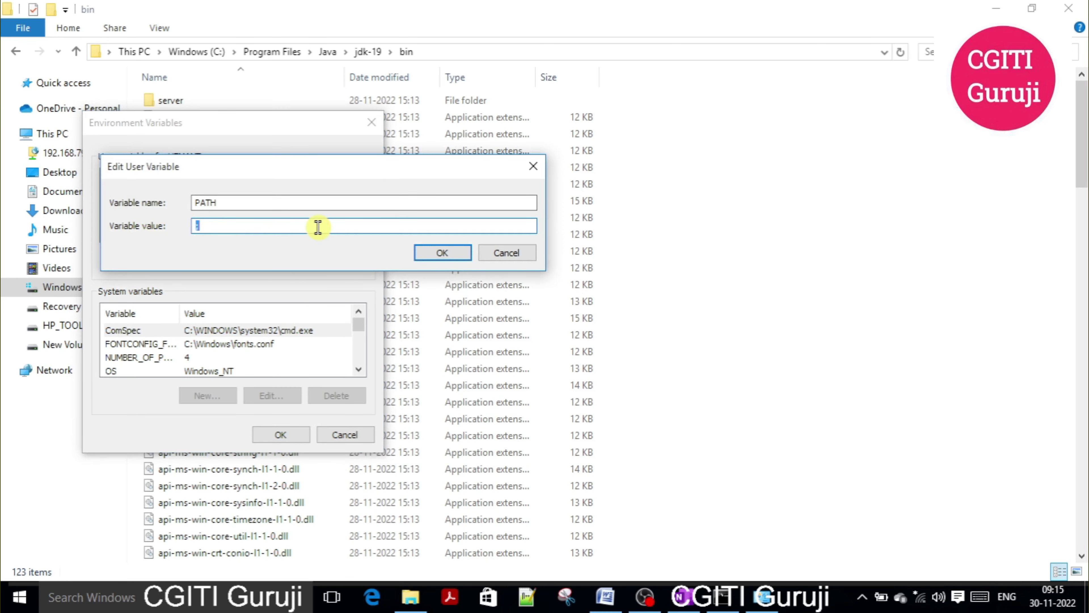
pyautogui.hotkey('ctrl', 'v')
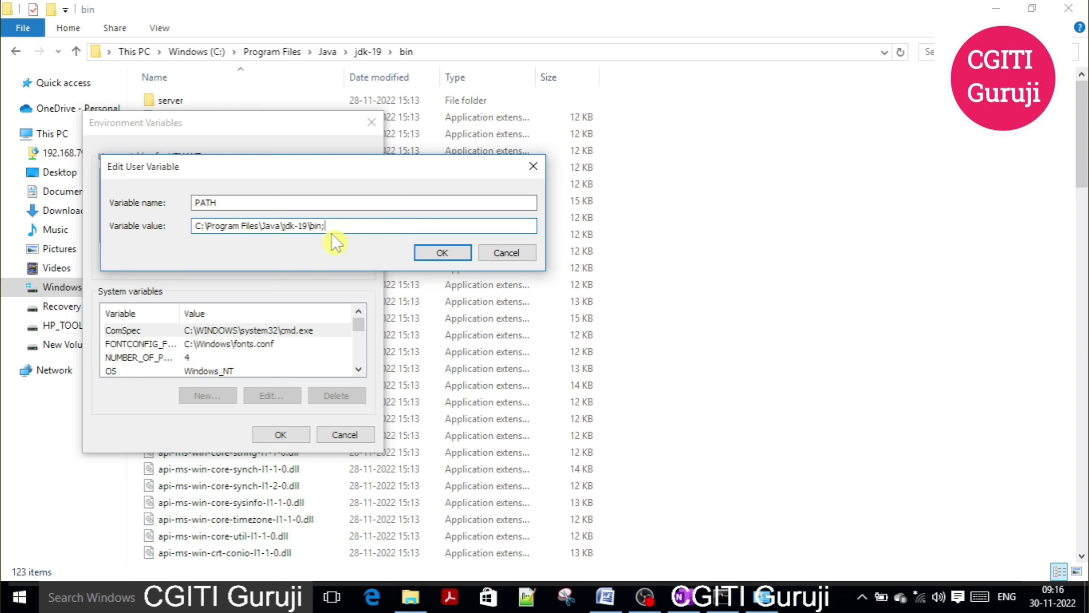
pyautogui.click(441, 252)
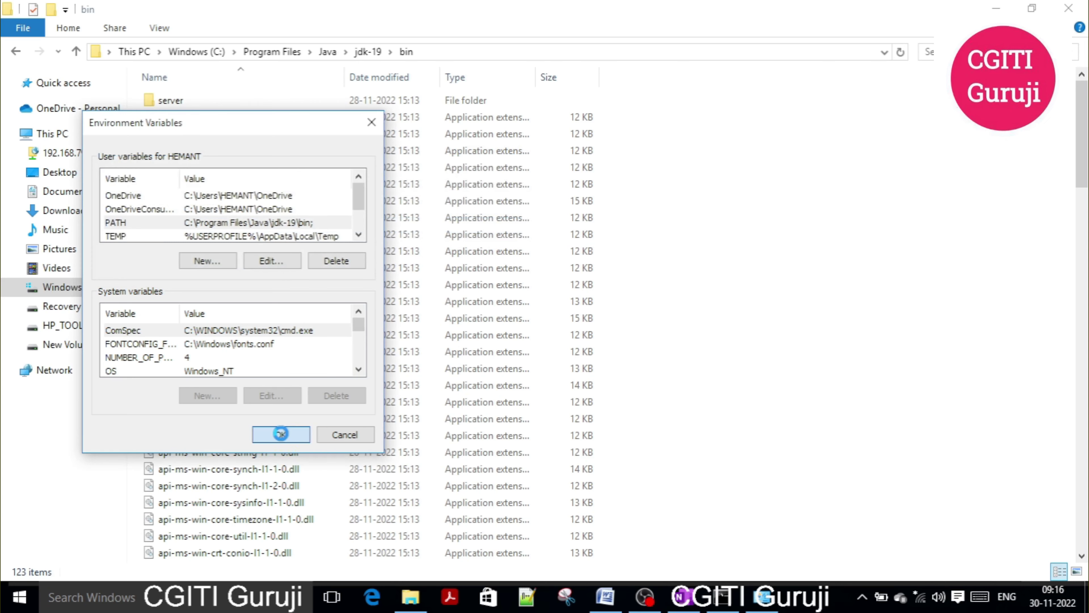
pyautogui.click(281, 435)
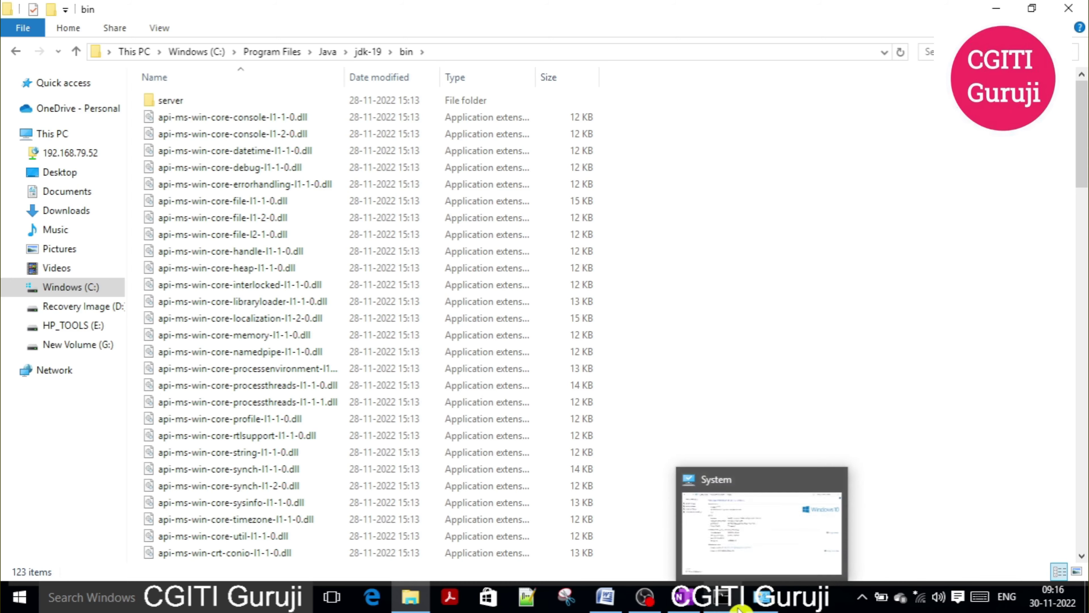
# Step: Restart the Command Prompt by exiting the old session and opening a new one, and run java -version
pyautogui.click(723, 597)
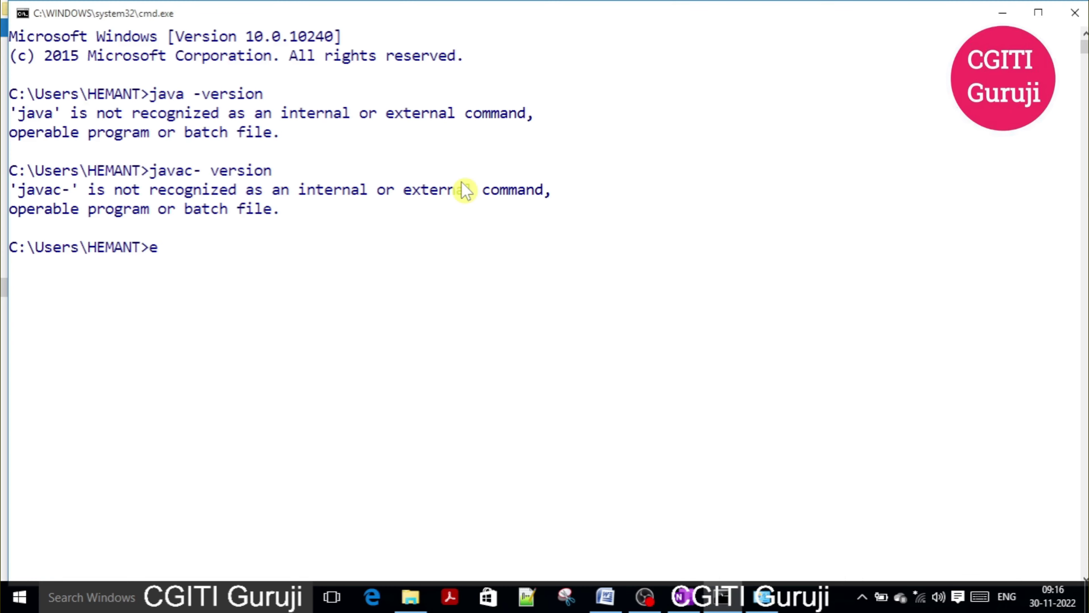
pyautogui.write('exit')
pyautogui.press('Return')
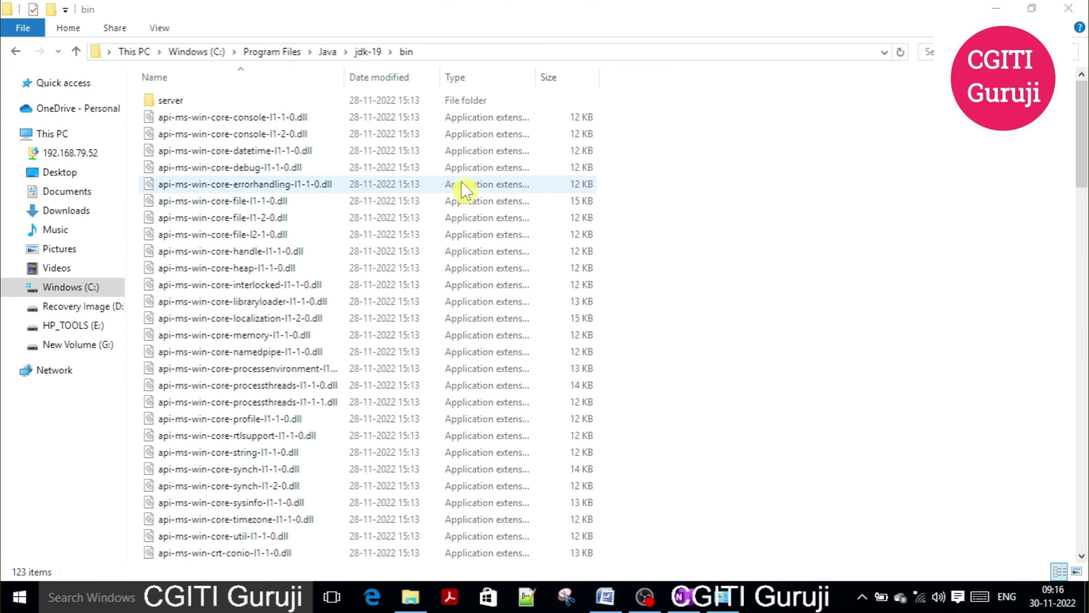
pyautogui.press('super+r')
pyautogui.press('Return')
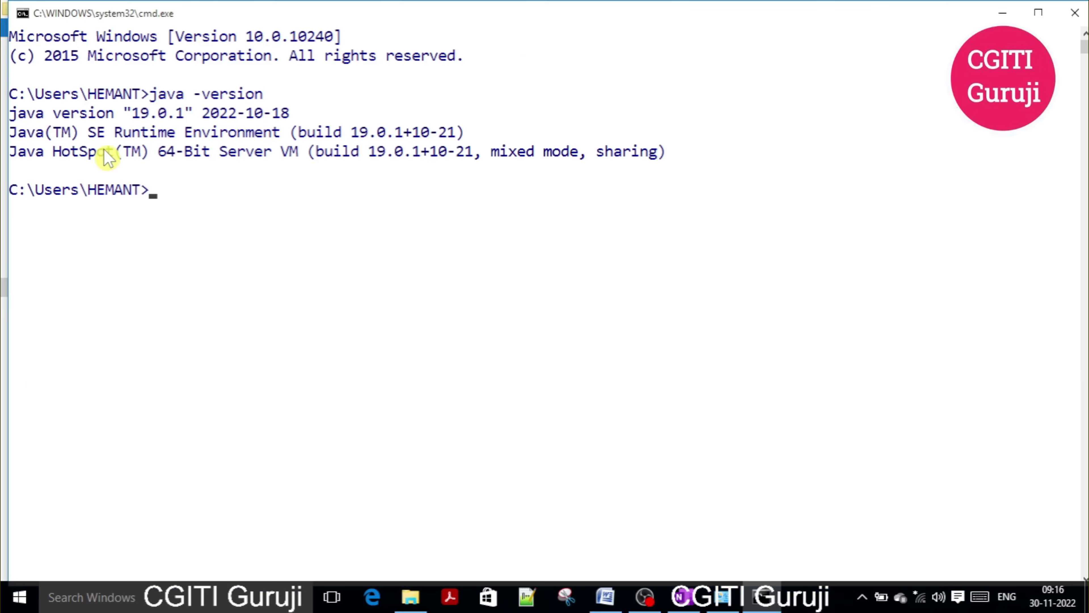
# Step: Run javac -version, and try the MySQL commands mysql -V and mysql -u root -p in the Command Prompt
pyautogui.write('javac ')
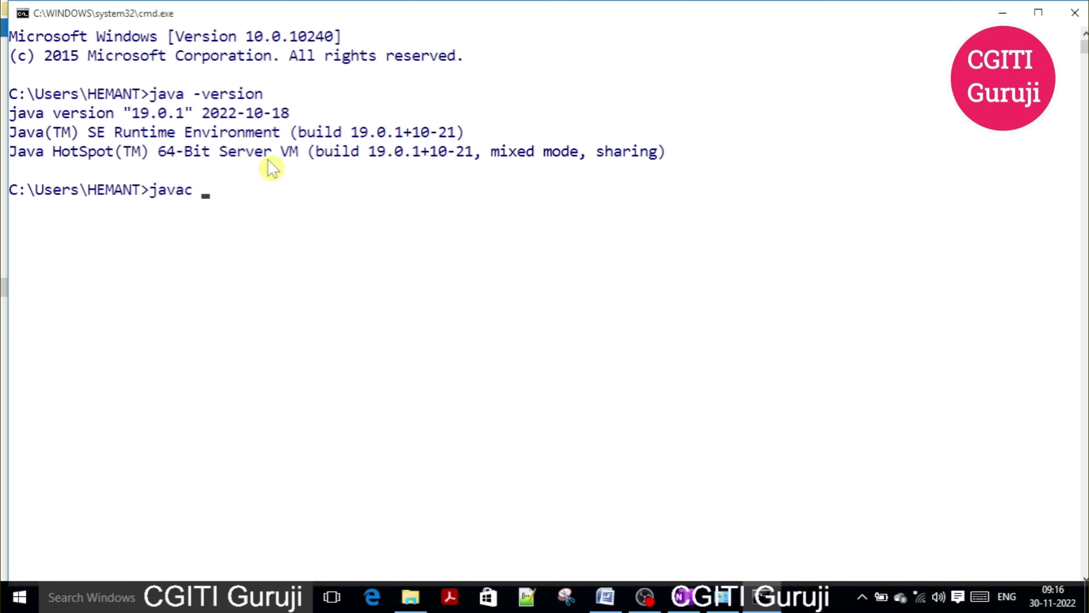
pyautogui.write('-version')
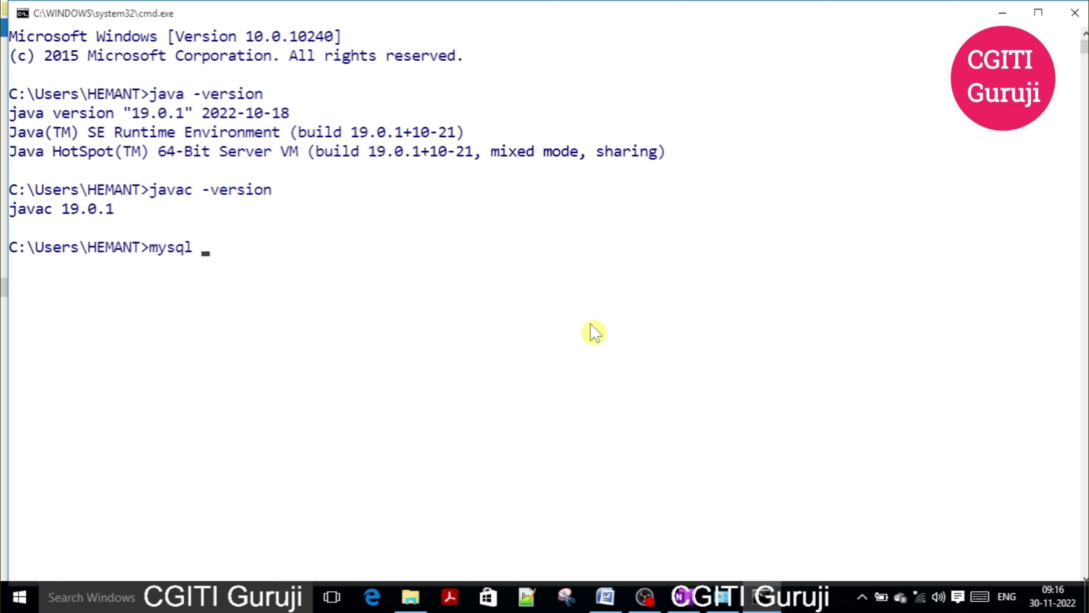
pyautogui.press('Return')
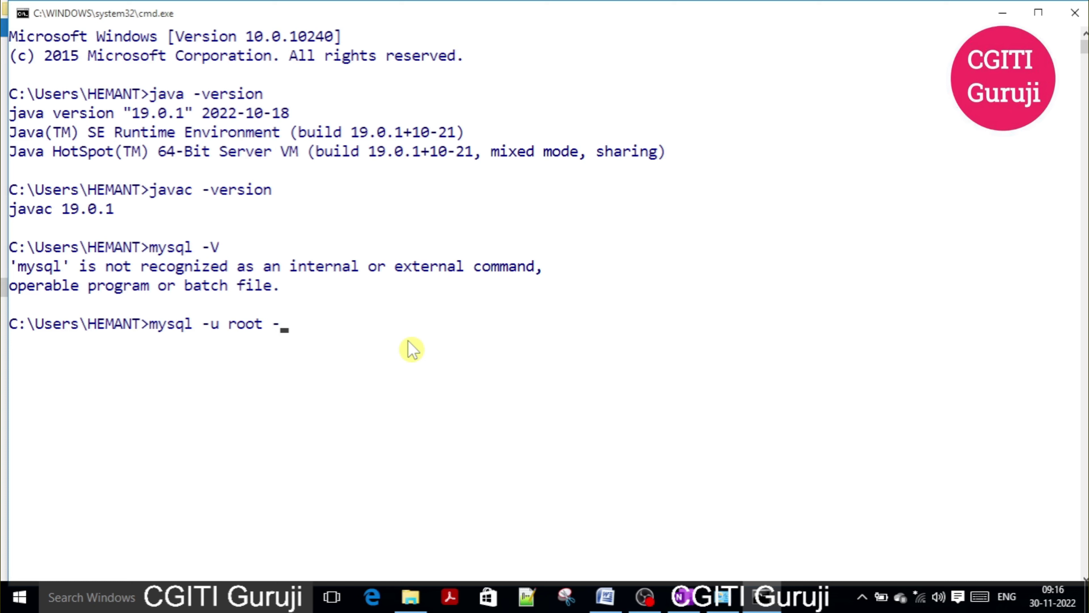
pyautogui.press('Return')
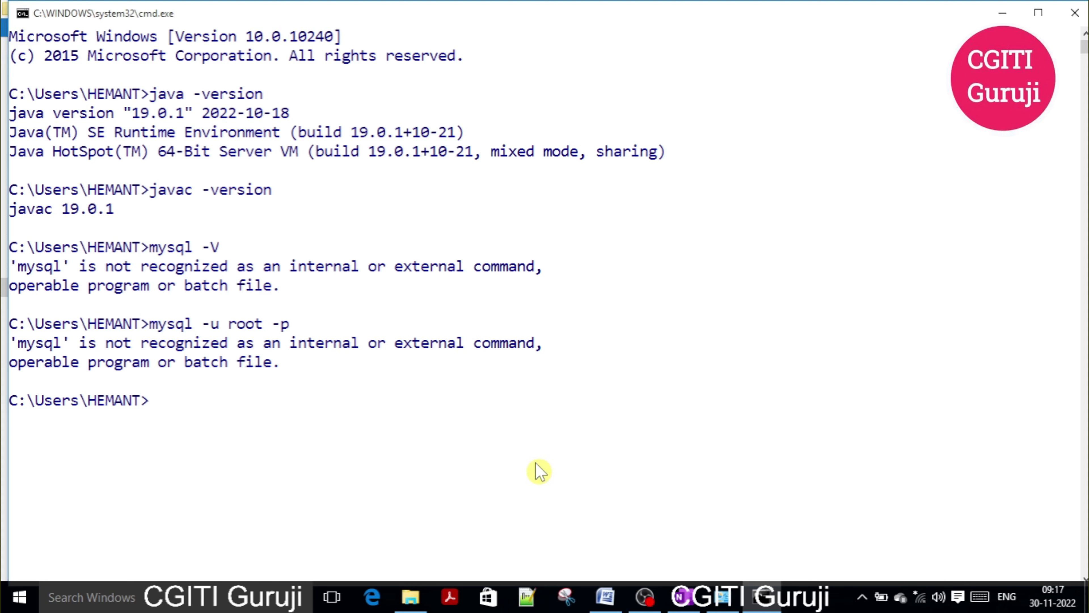
# Step: Switch to File Explorer and open the Program Files folder on the C: drive
pyautogui.click(606, 602)
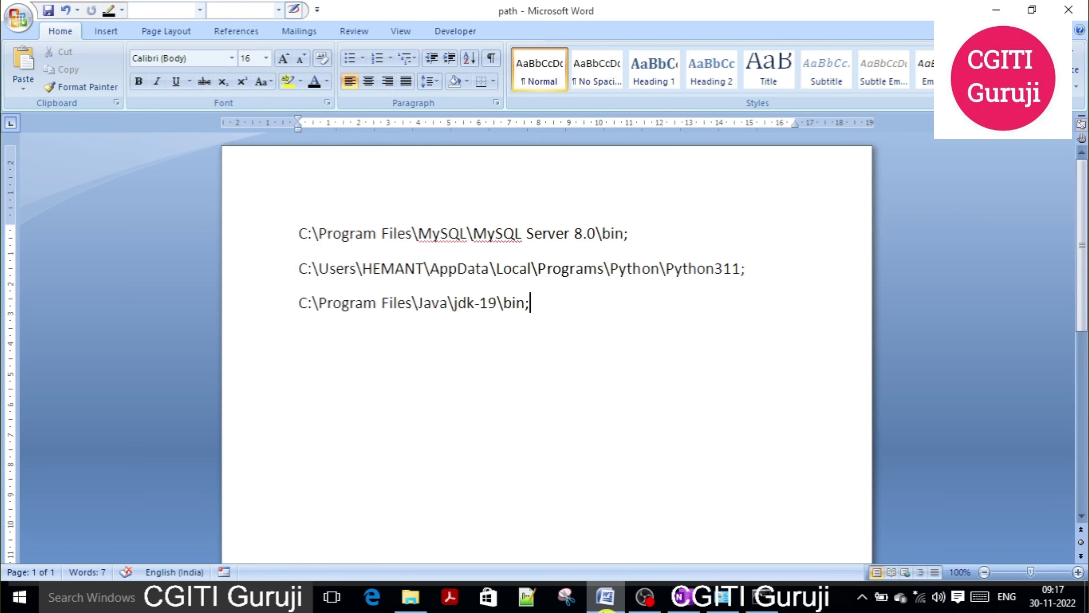
pyautogui.click(606, 609)
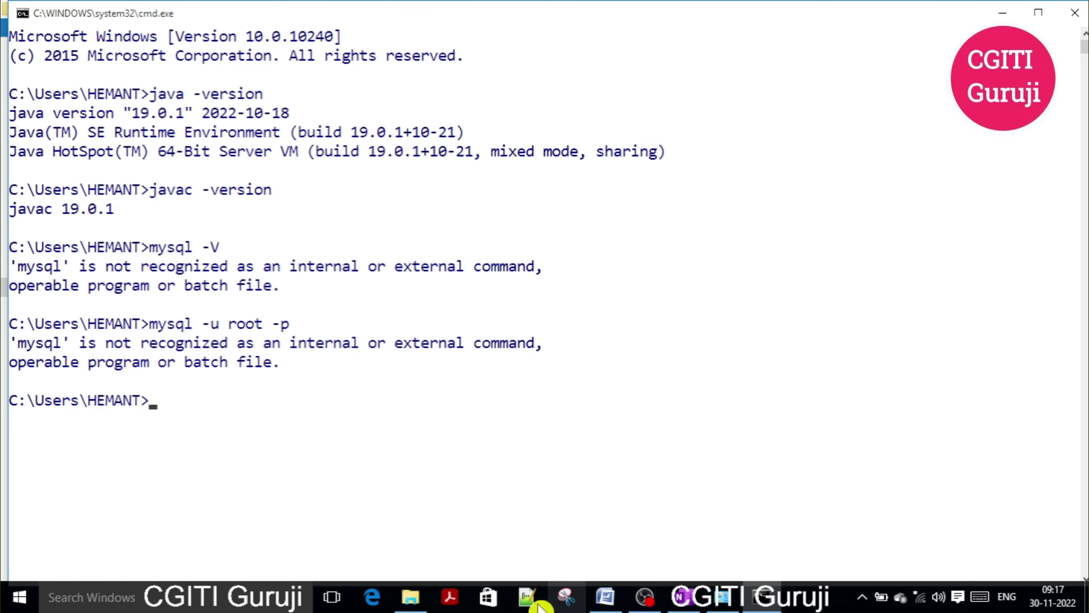
pyautogui.click(411, 597)
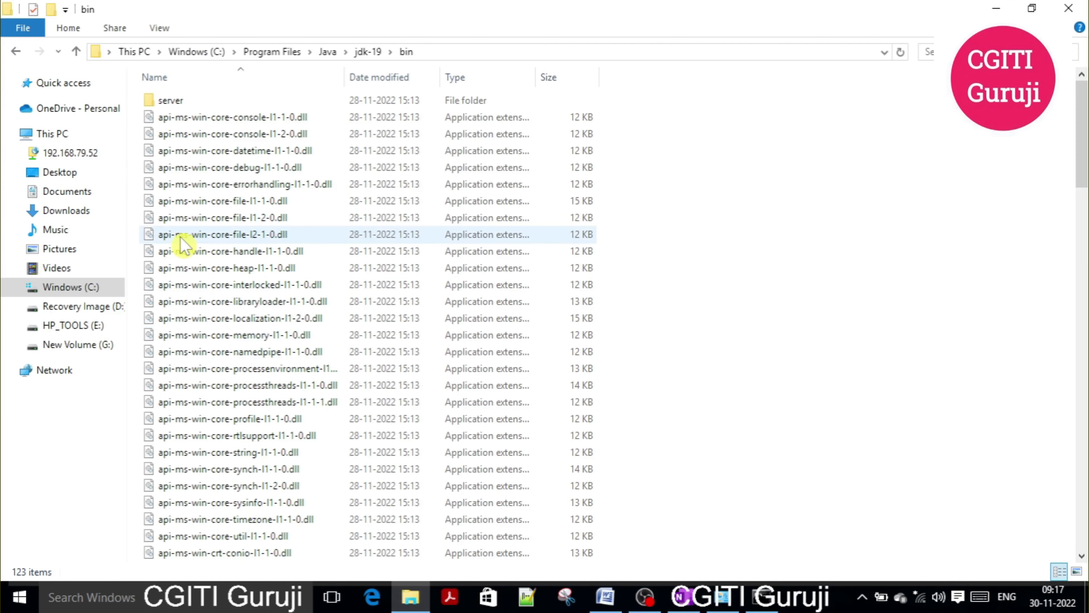
pyautogui.click(69, 288)
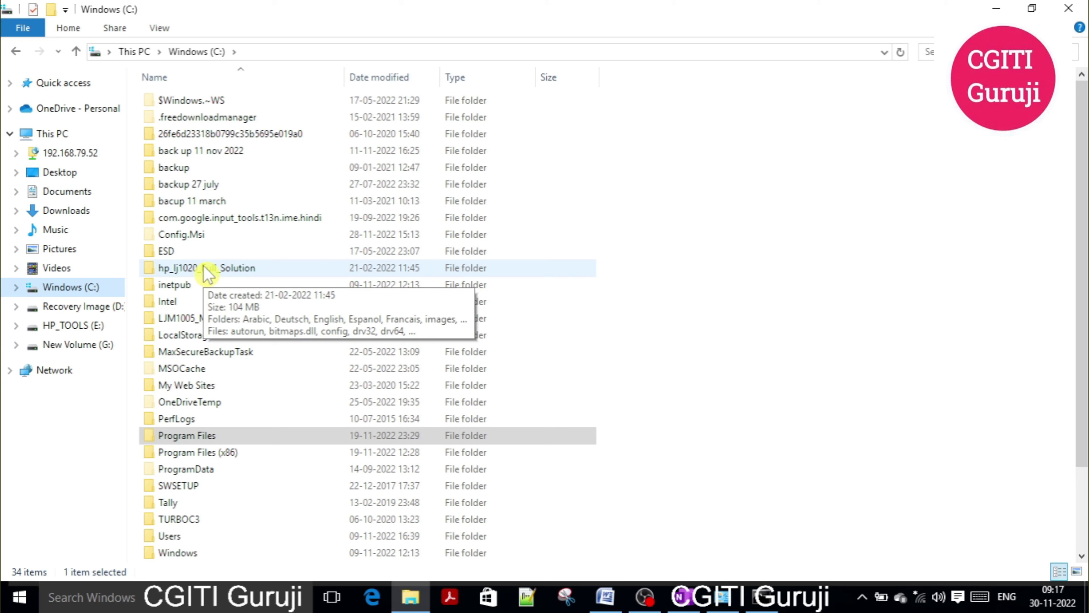
pyautogui.click(88, 287)
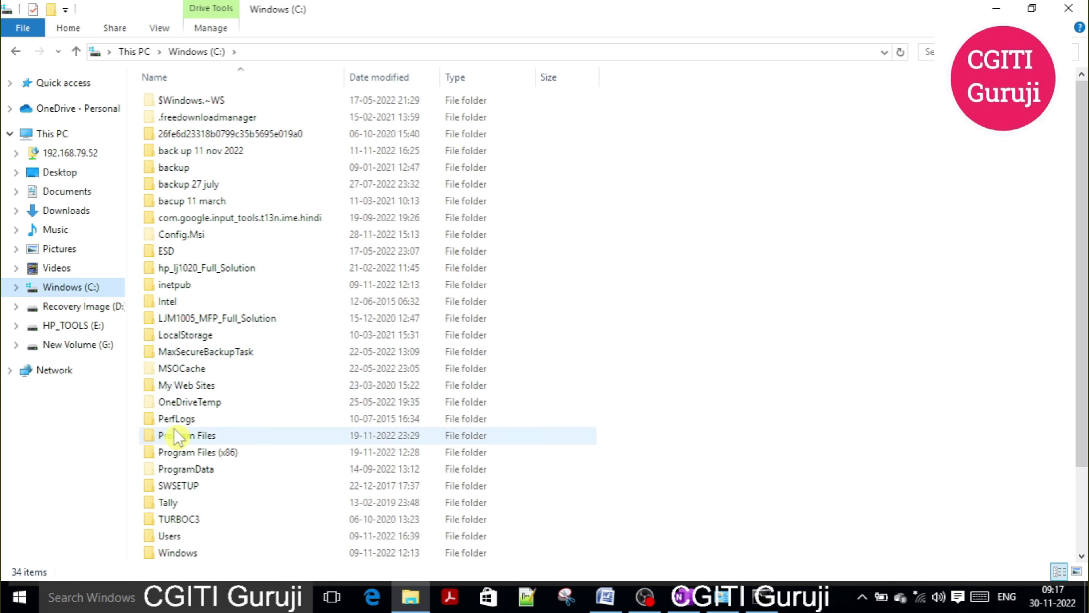
pyautogui.click(183, 339)
pyautogui.press('Down')
pyautogui.press('m')
pyautogui.press('m')
pyautogui.press('m')
pyautogui.press('m')
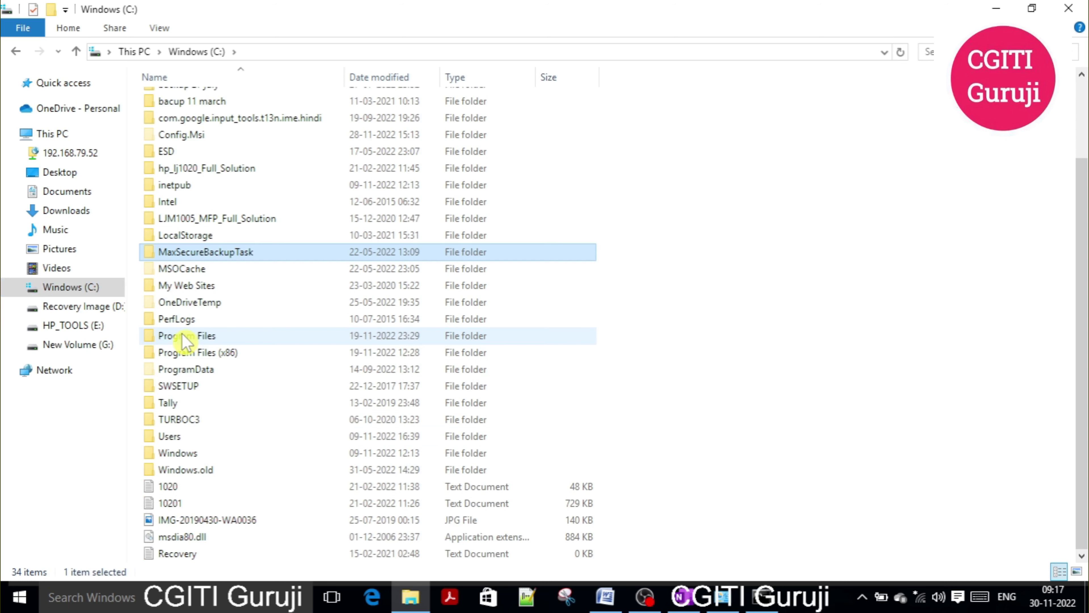
pyautogui.press('m')
pyautogui.press('m')
pyautogui.press('m')
pyautogui.press('m')
pyautogui.doubleClick(227, 336)
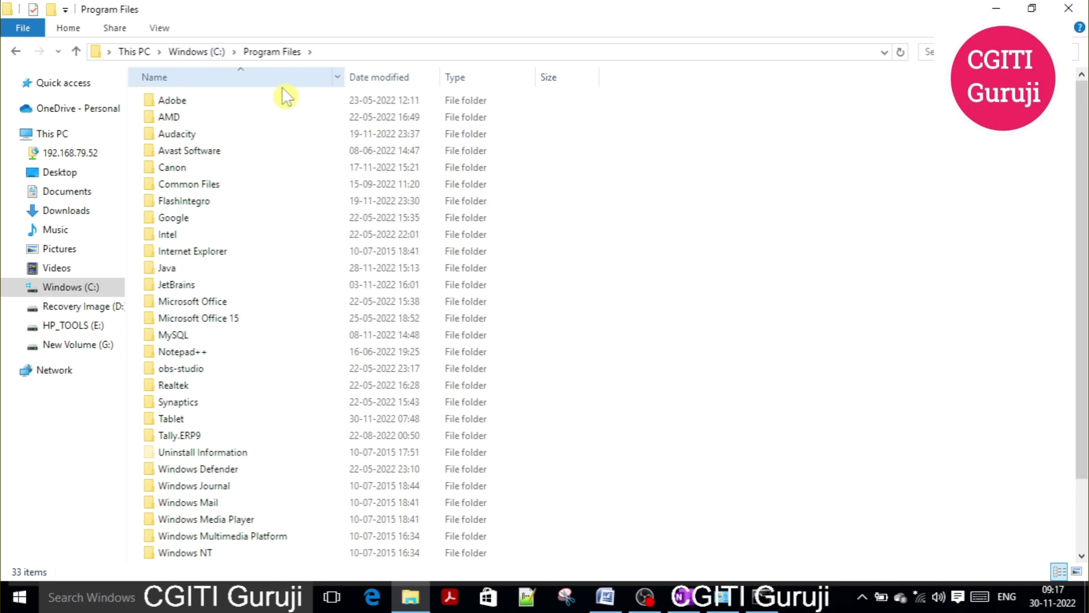
# Step: Open the MySQL\MySQL Server 8.0\bin folder inside Program Files and copy its full path
pyautogui.doubleClick(209, 337)
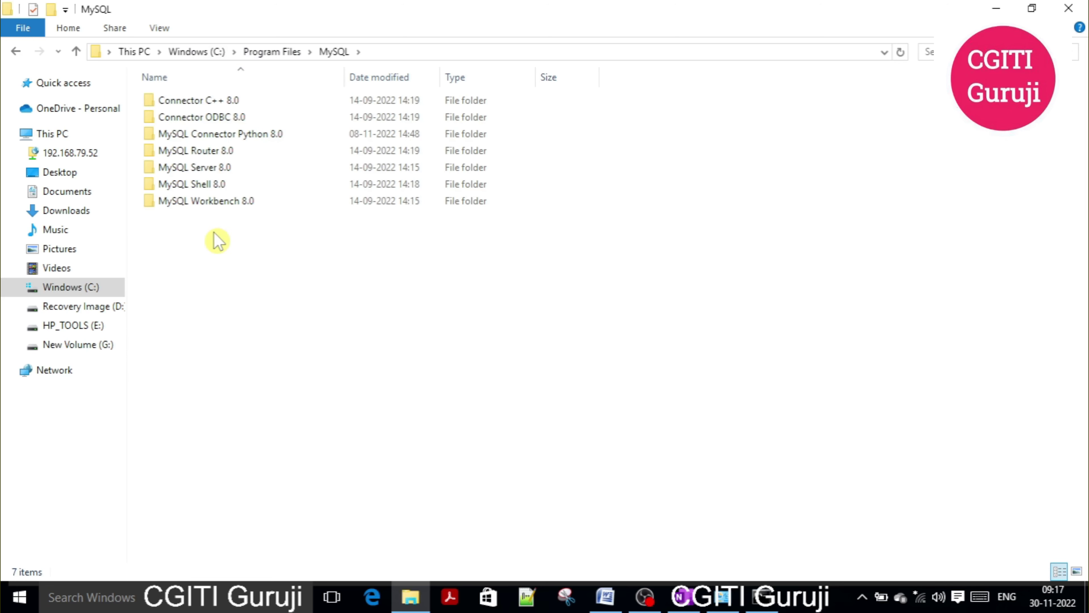
pyautogui.doubleClick(257, 172)
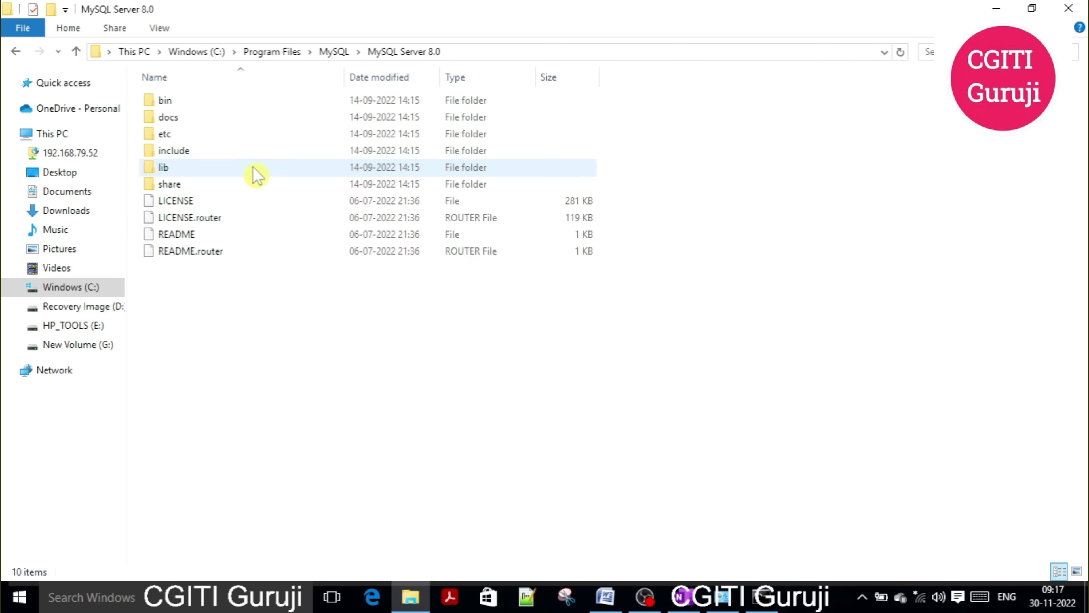
pyautogui.doubleClick(202, 102)
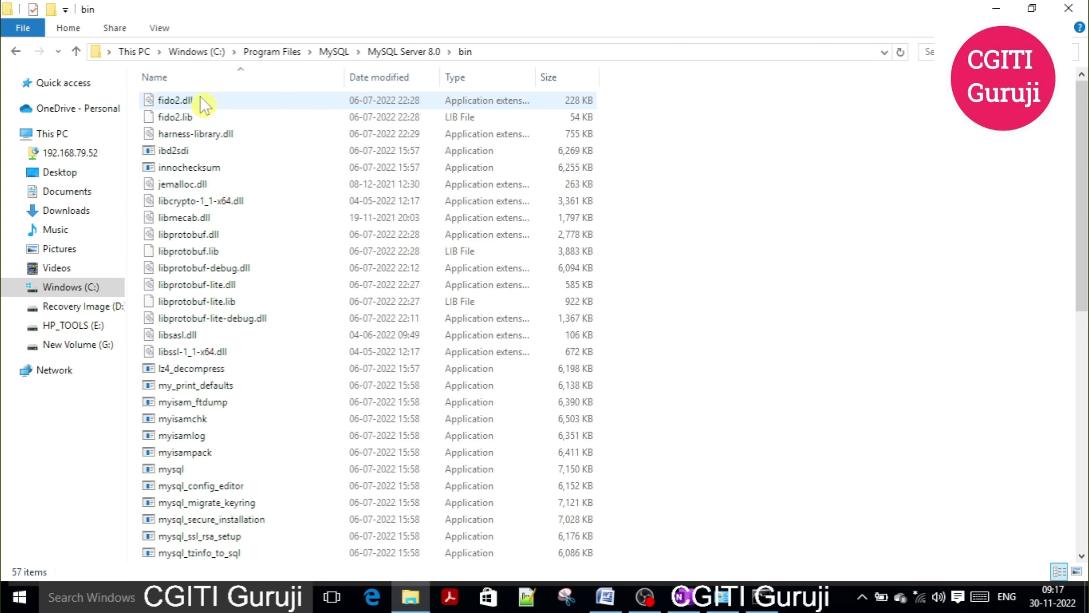
pyautogui.rightClick(469, 51)
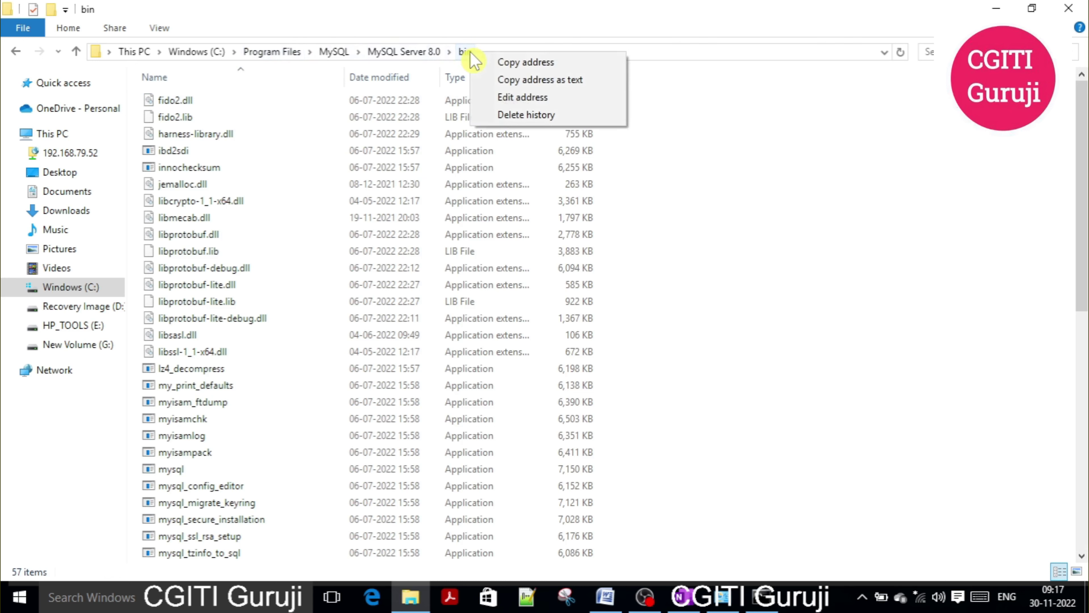
pyautogui.click(504, 96)
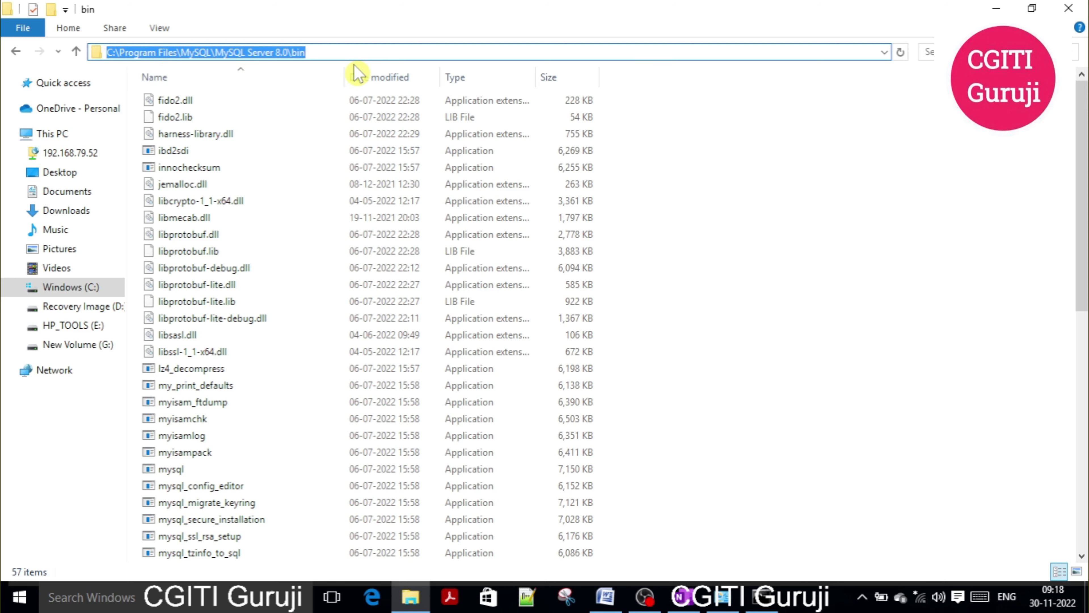
pyautogui.rightClick(295, 51)
pyautogui.click(334, 104)
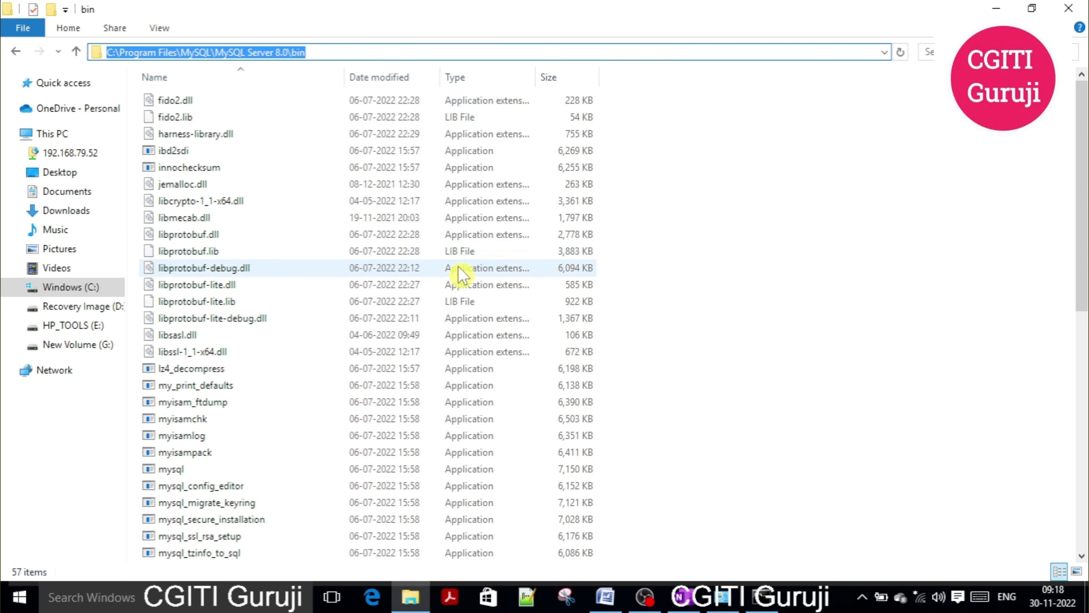
# Step: Search Windows for "envi" and open the environment variables editor for your account
pyautogui.click(190, 596)
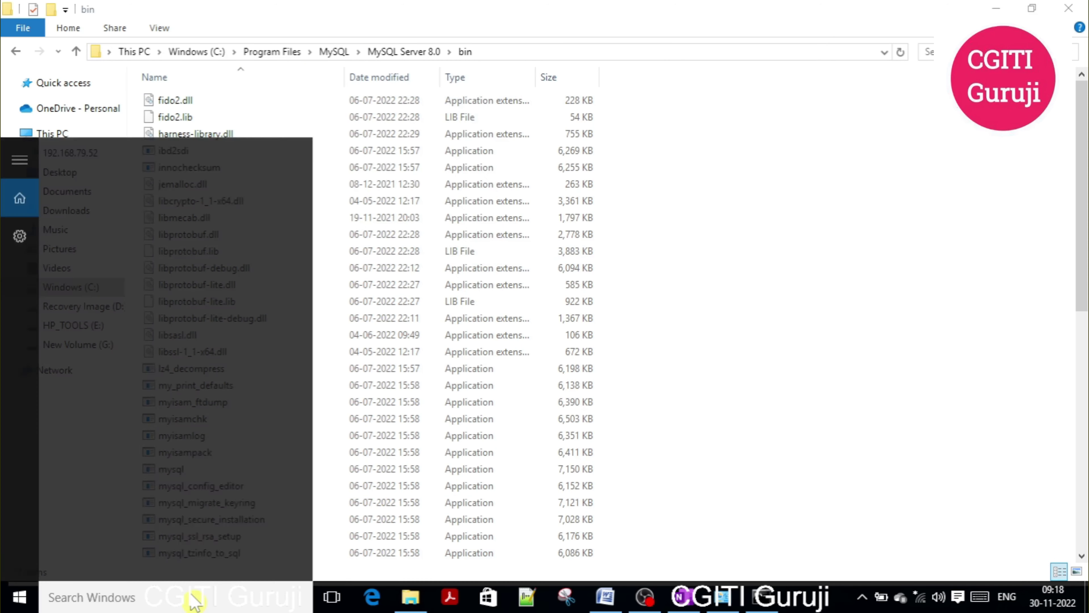
pyautogui.write('evn')
pyautogui.press('BackSpace')
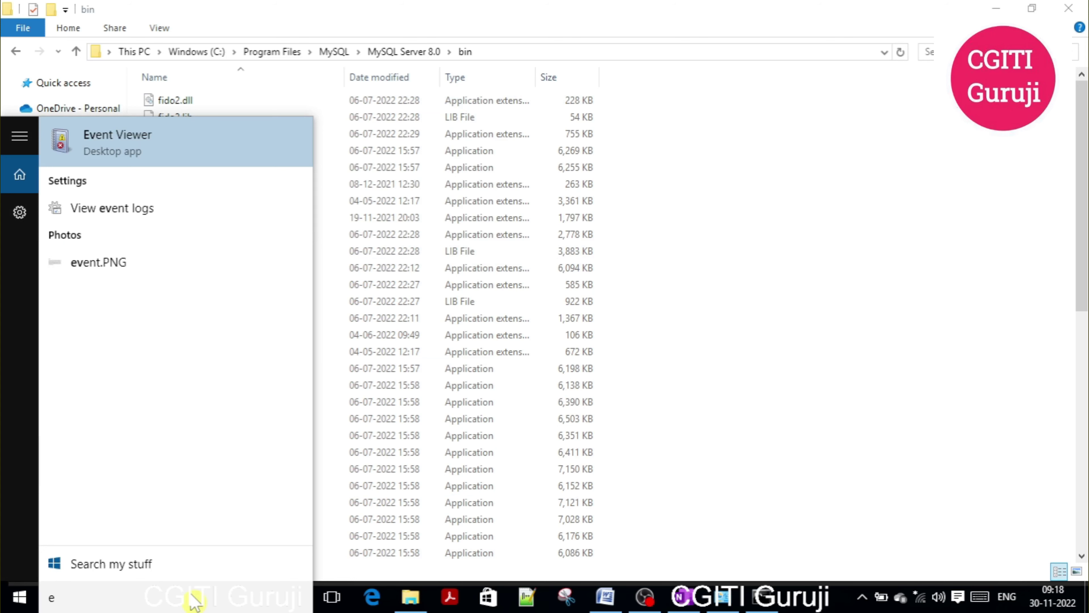
pyautogui.write('nvio')
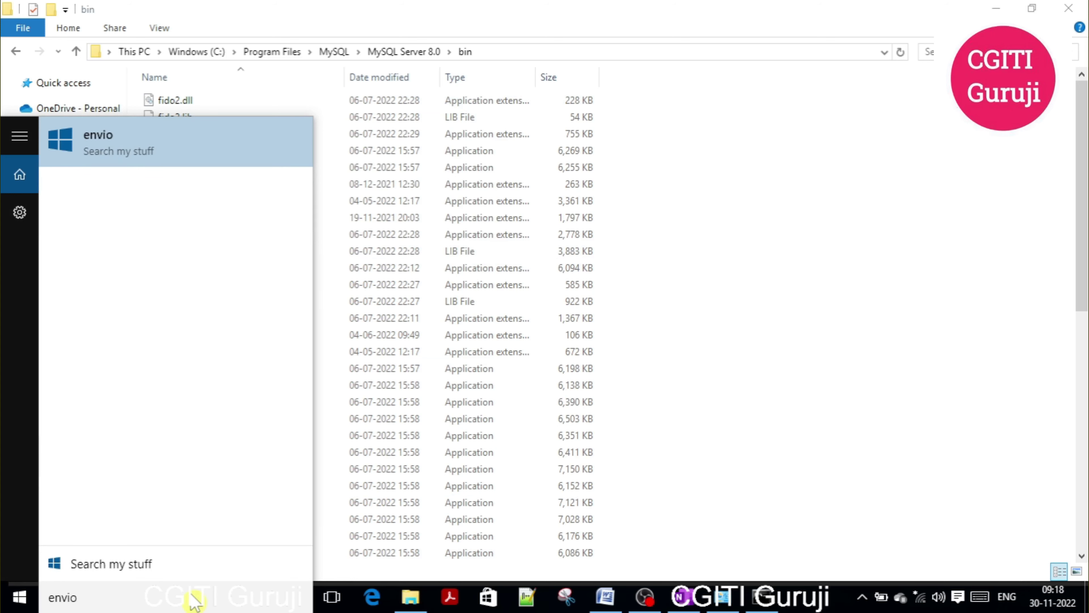
pyautogui.press('BackSpace')
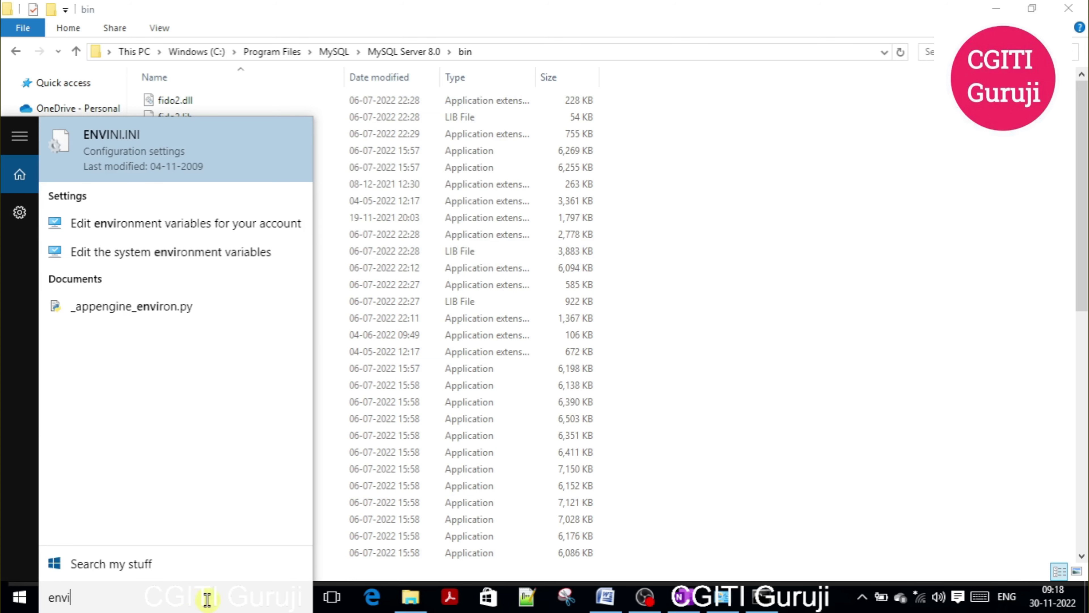
pyautogui.click(258, 233)
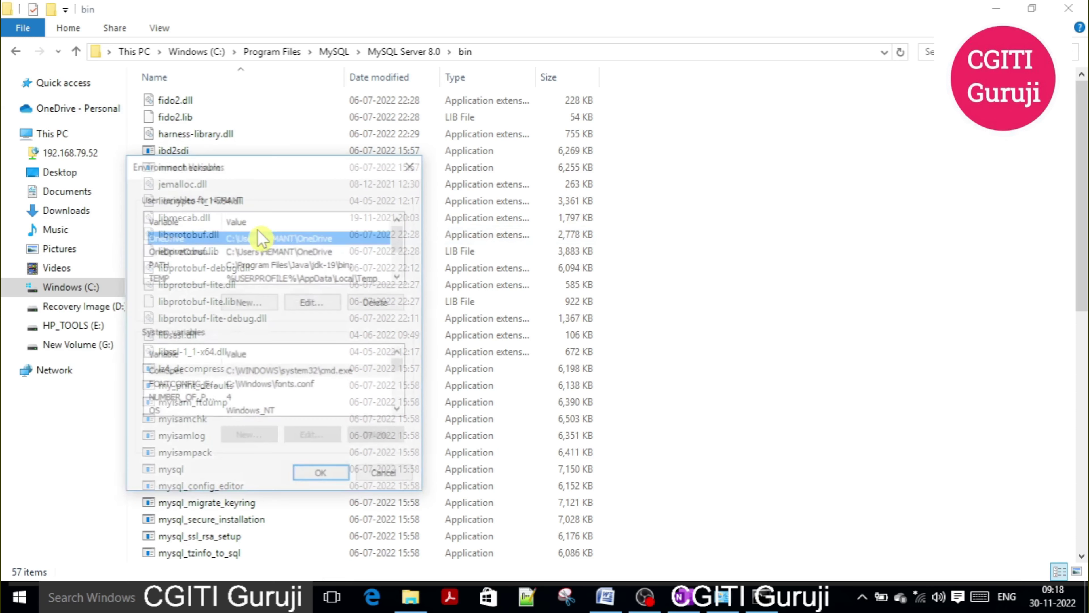
# Step: Append C:\Program Files\MySQL\MySQL Server 8.0\bin to the PATH user variable after the JDK entry and save the environment variables
pyautogui.doubleClick(236, 264)
pyautogui.click(377, 269)
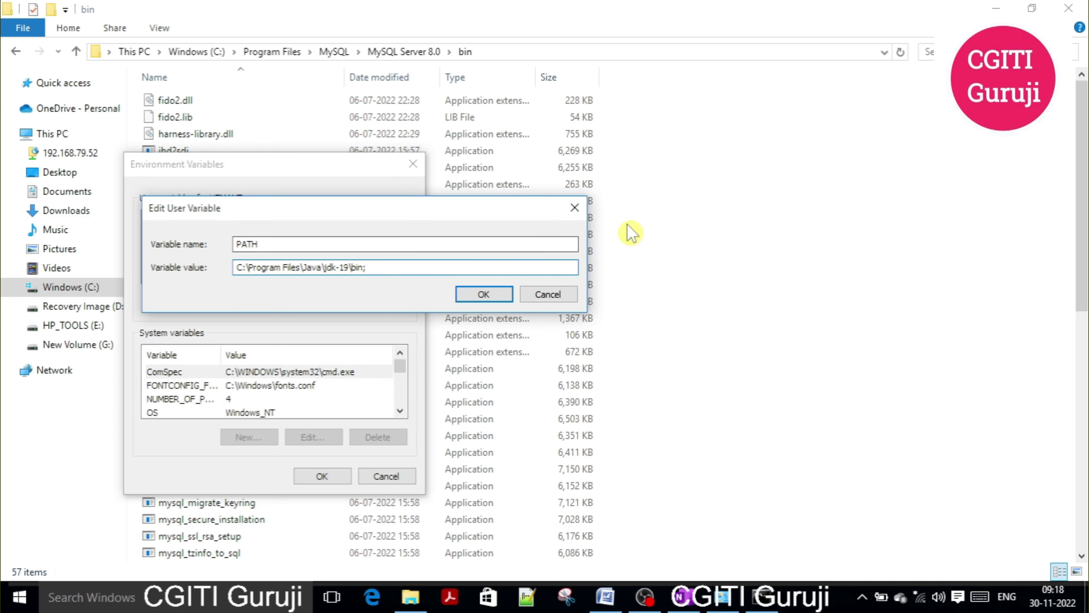
pyautogui.hotkey('ctrl', 'v')
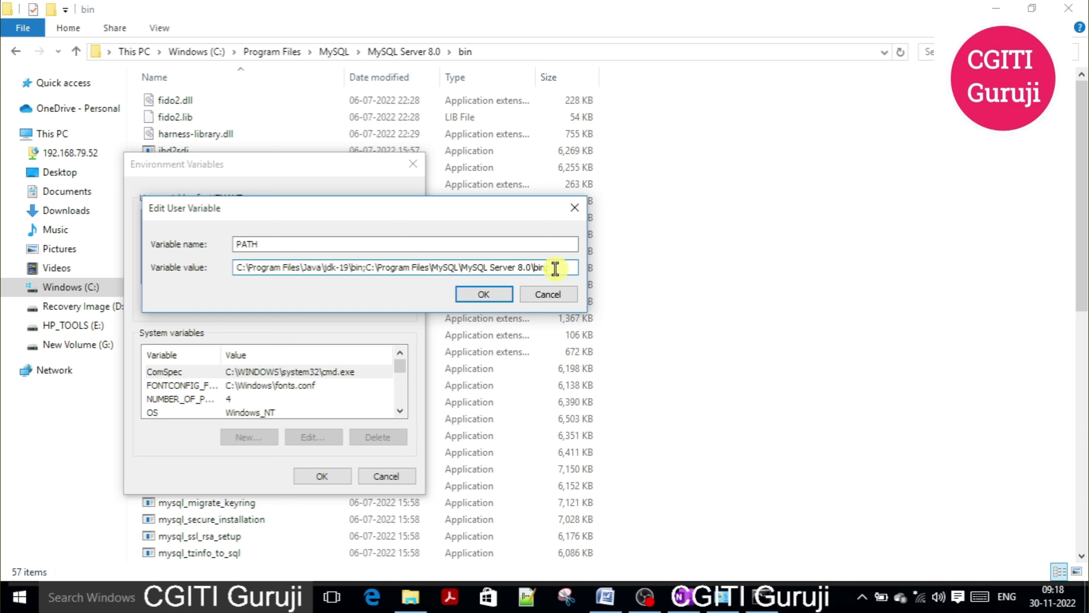
pyautogui.click(484, 294)
pyautogui.click(326, 476)
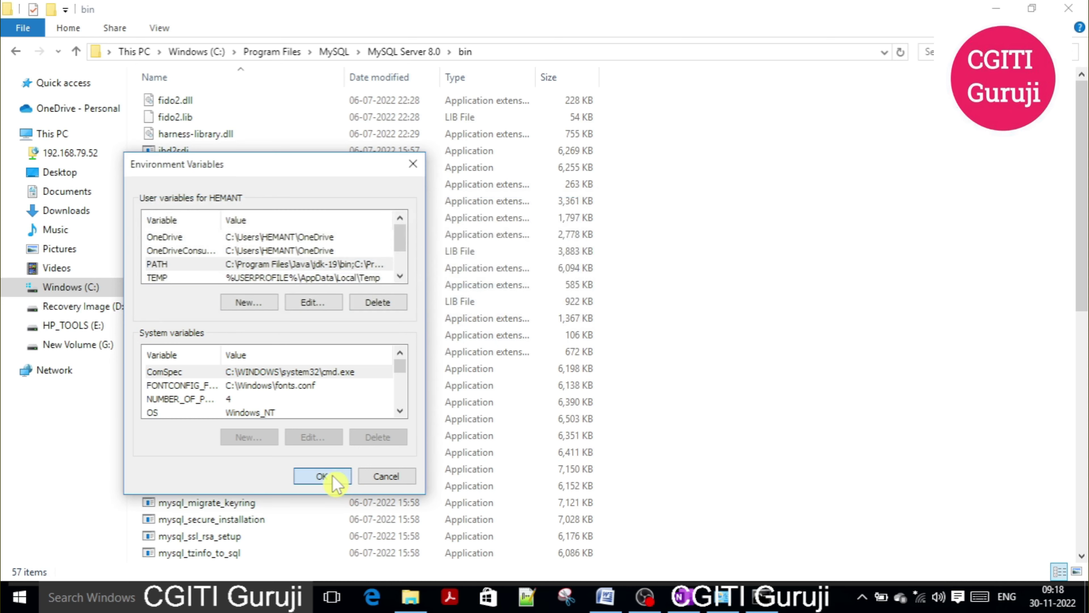
# Step: Restart the Command Prompt by exiting the old session and opening a new one, and run mysql -V
pyautogui.click(761, 596)
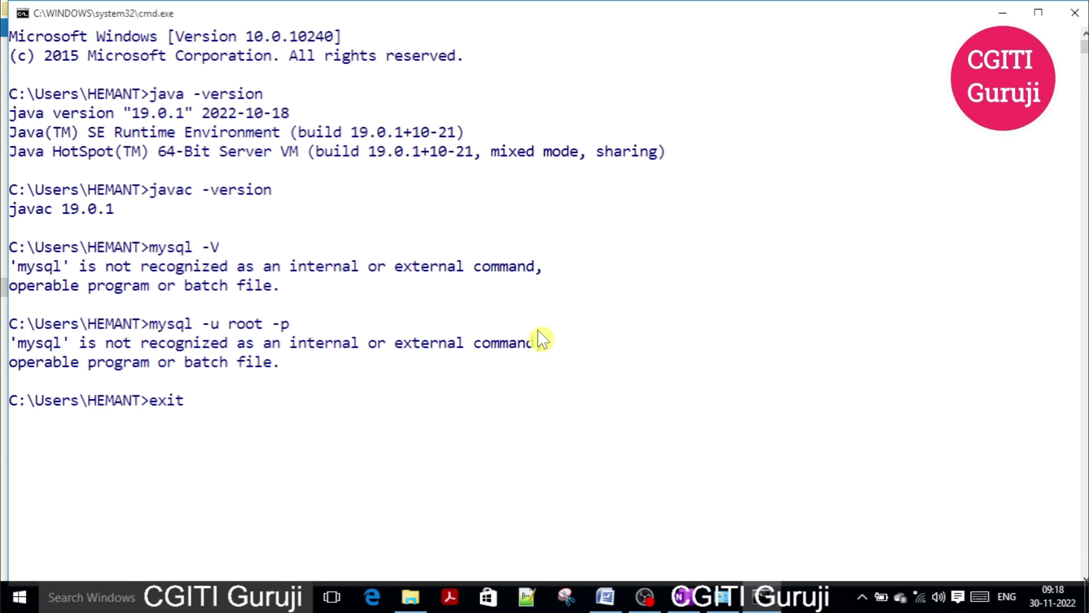
pyautogui.press('Return')
pyautogui.press('super+r')
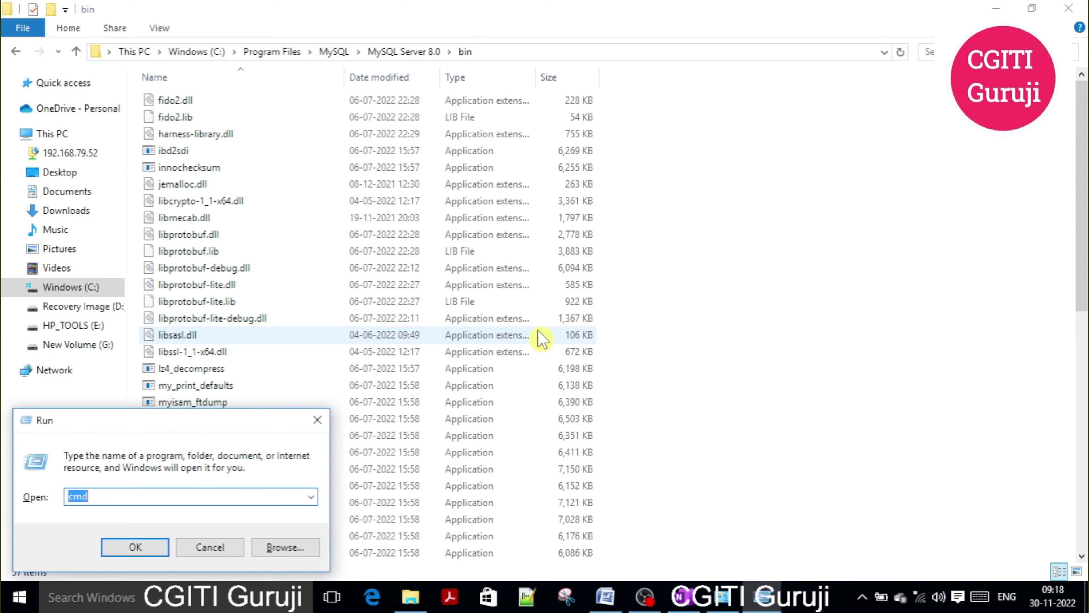
pyautogui.press('Return')
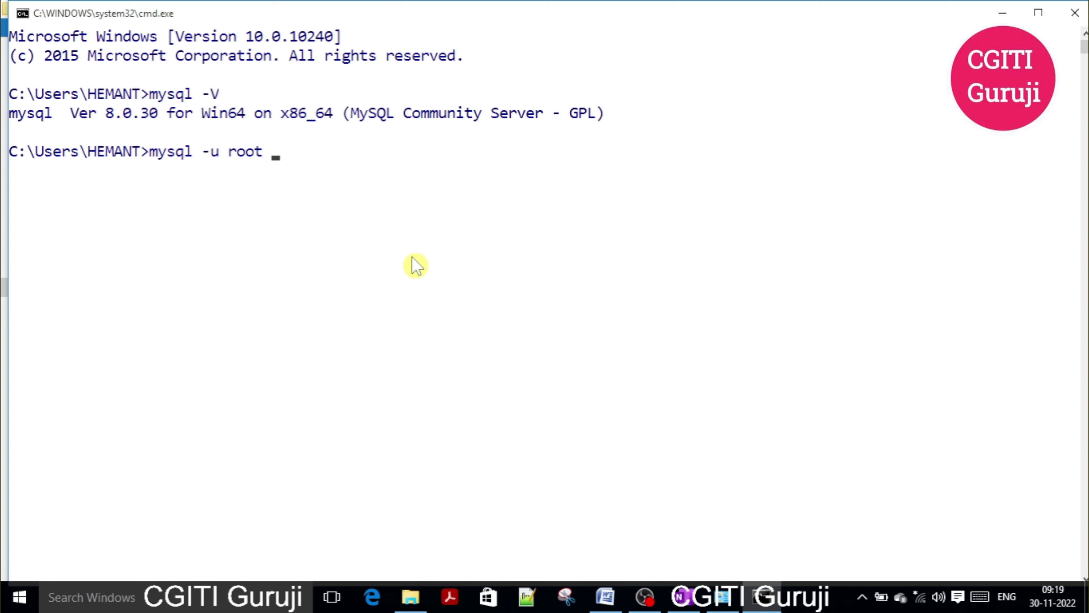
# Step: Log in to MySQL with mysql -u root -p and enter the account password
pyautogui.press('Return')
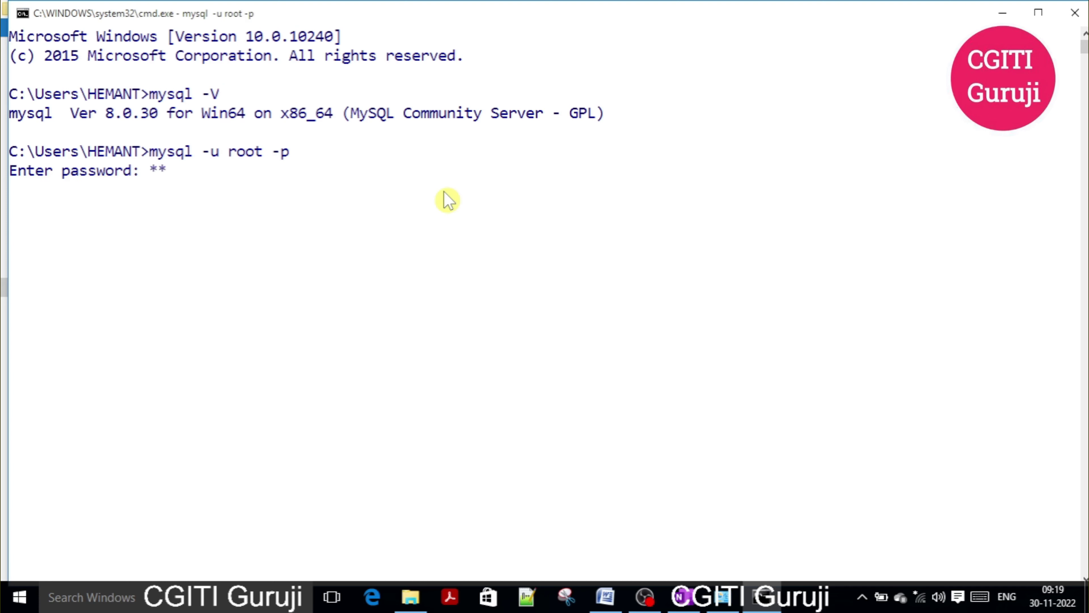
pyautogui.press('Return')
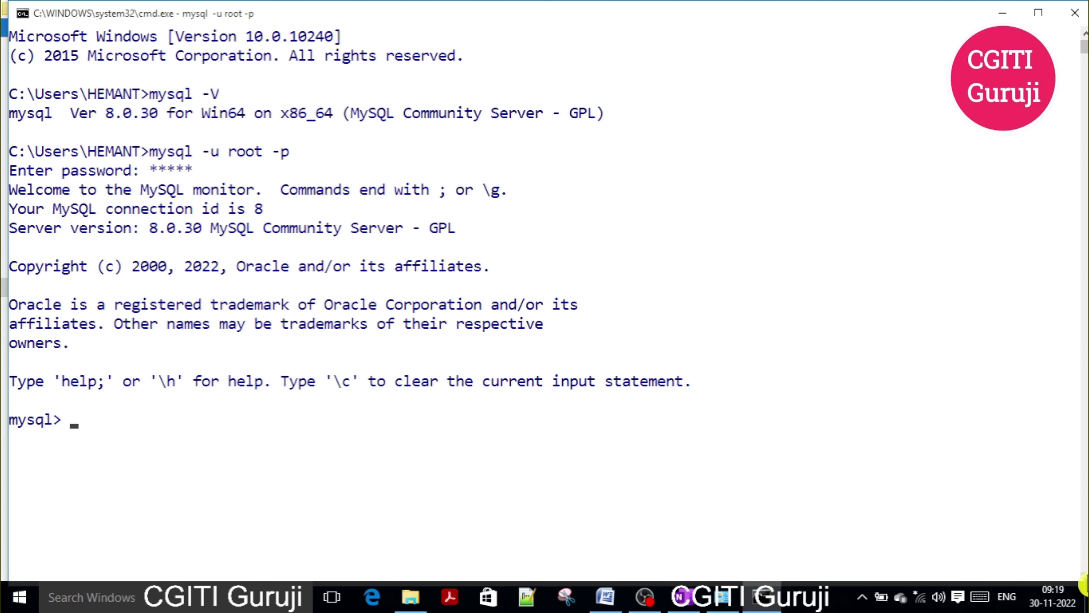
# Step: Try py at the MySQL prompt, end the statement with a semicolon, and exit the MySQL monitor
pyautogui.scroll(-3, 1084, 583)
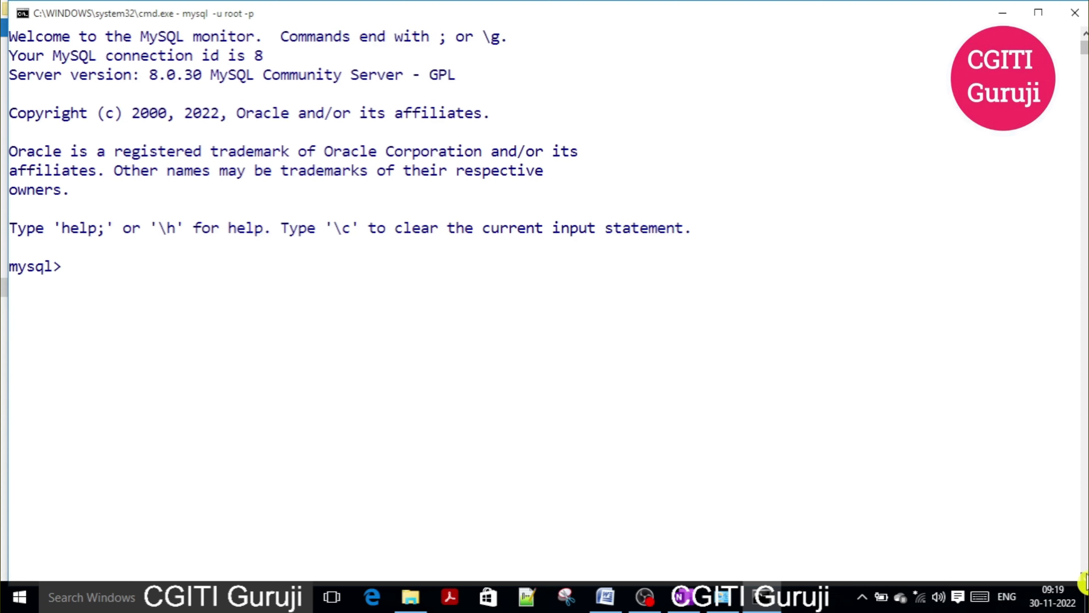
pyautogui.scroll(-1, 1084, 582)
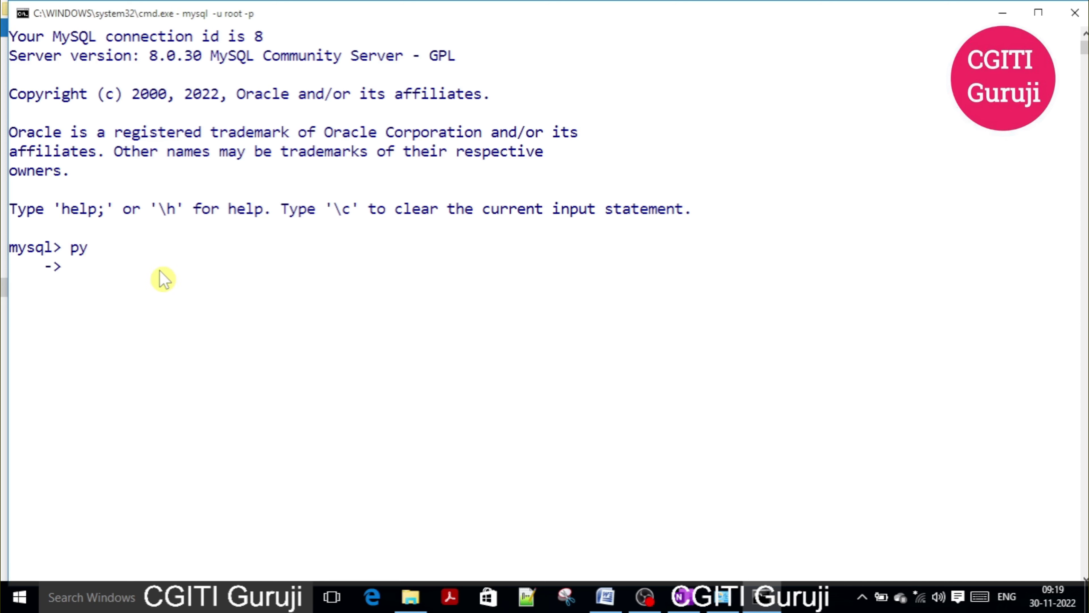
pyautogui.press('Return')
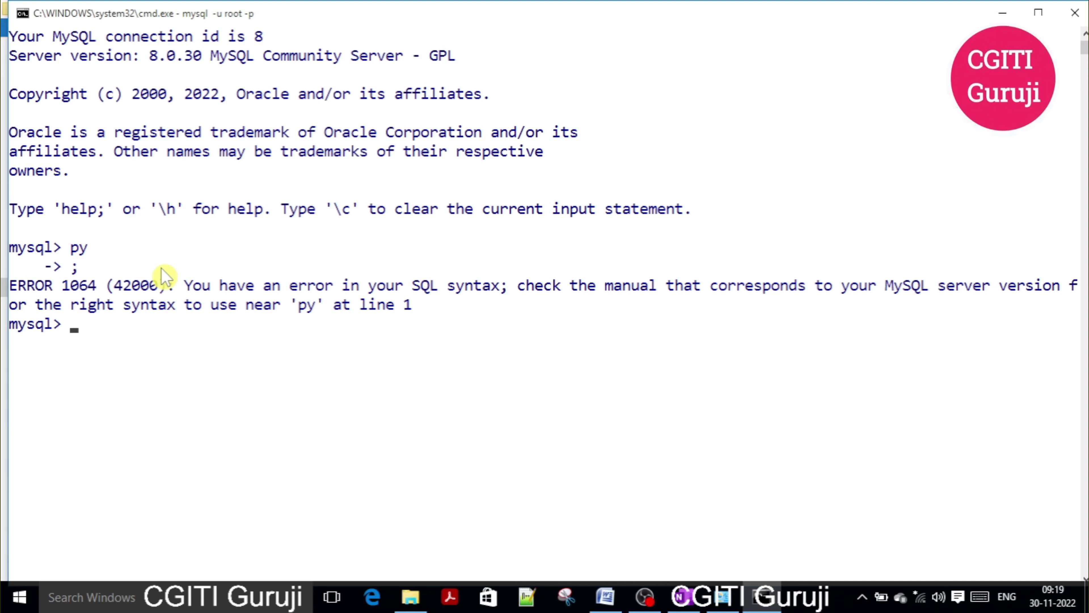
pyautogui.press('Return')
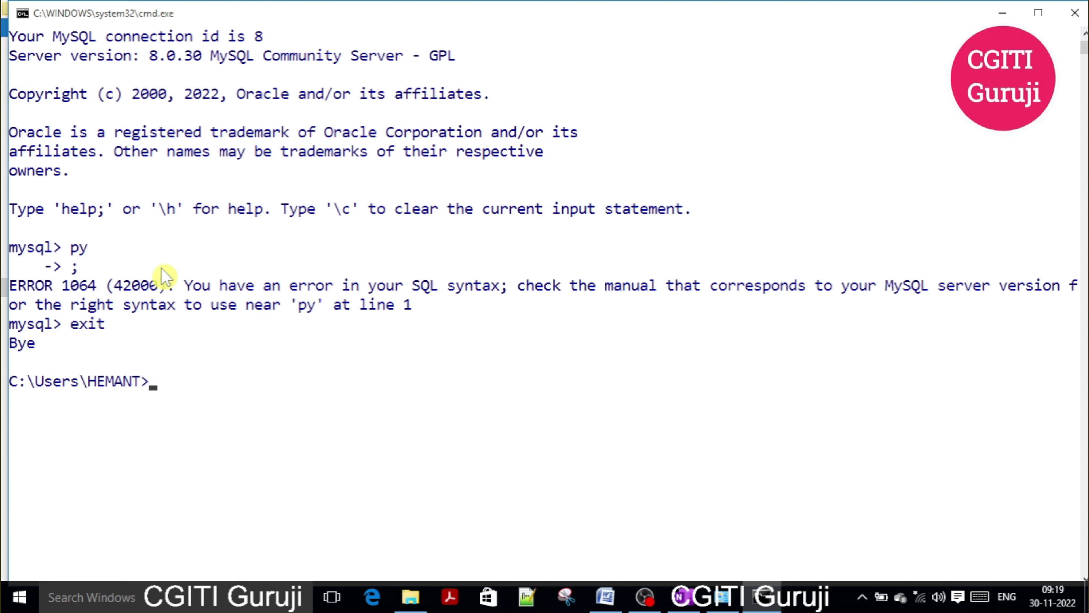
# Step: Restart the Command Prompt by exiting the old session and opening a new one, and try the py and python commands
pyautogui.write('exit')
pyautogui.press('Return')
pyautogui.press('super+r')
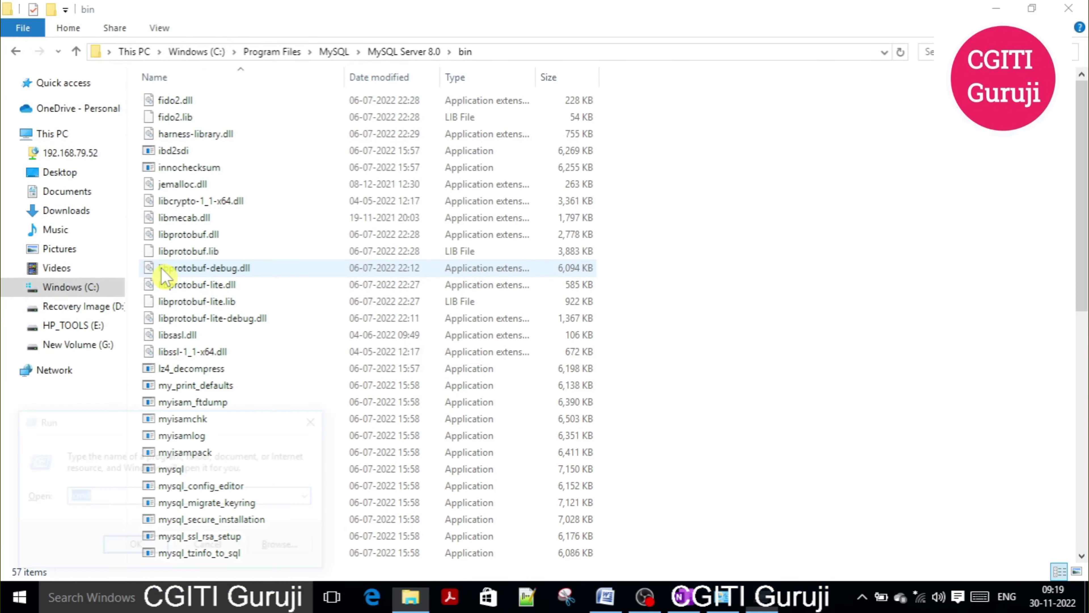
pyautogui.press('Return')
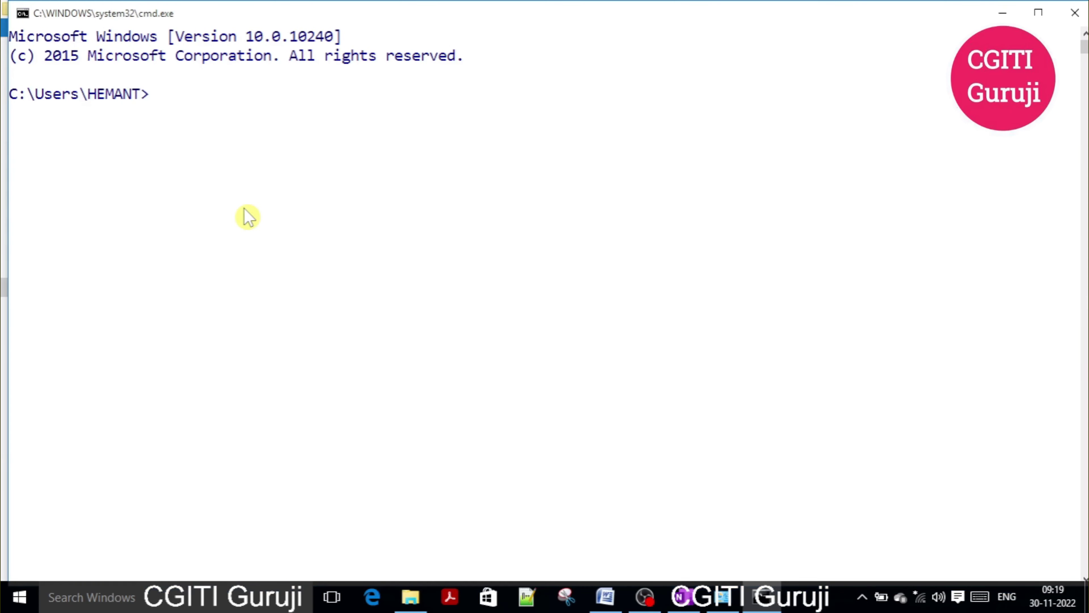
pyautogui.write('py')
pyautogui.press('Return')
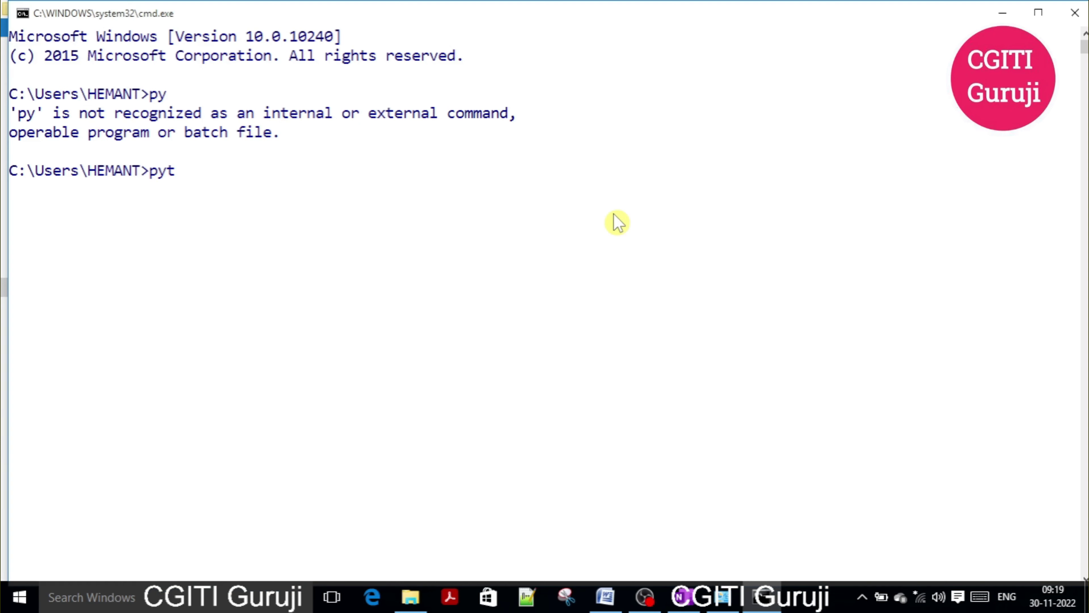
pyautogui.write('python')
pyautogui.press('Return')
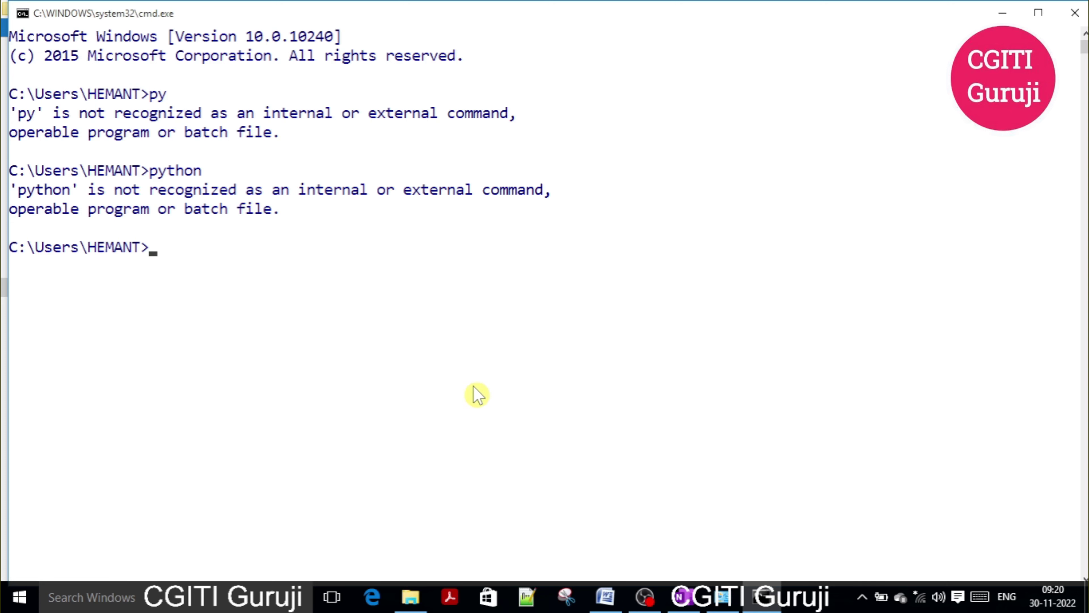
# Step: Check the noted Python path in the Word document, and open AppData\Local in the user's profile folder under C:\Users in File Explorer
pyautogui.moveTo(605, 592)
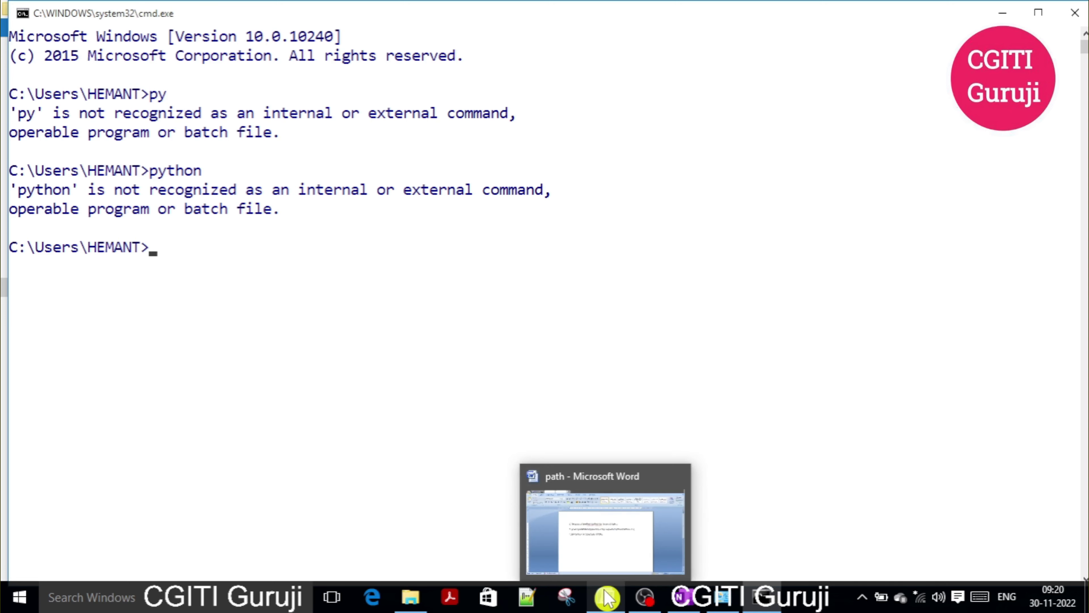
pyautogui.click(607, 597)
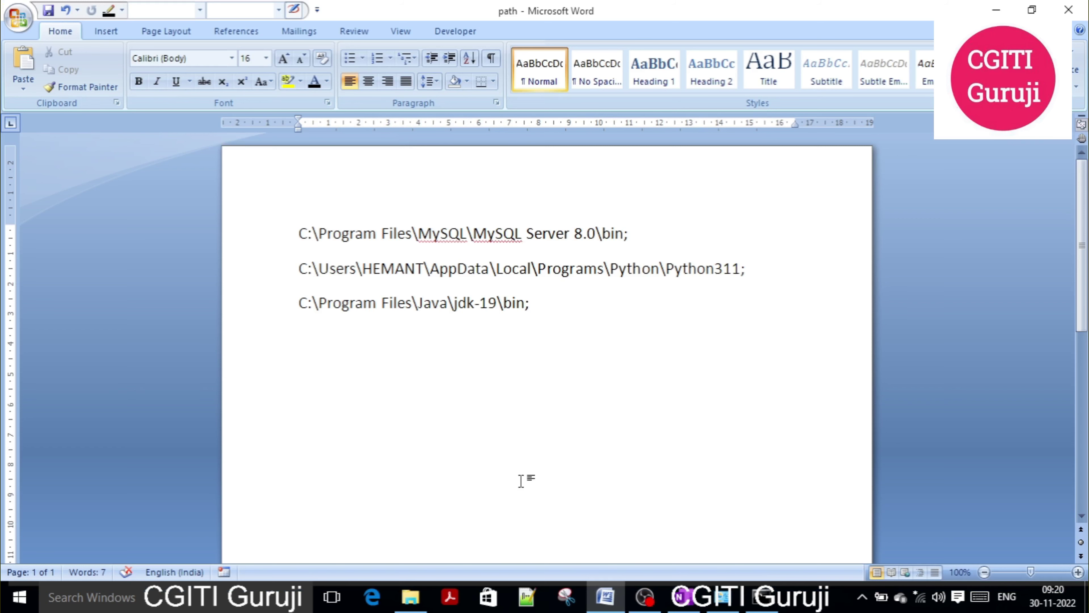
pyautogui.click(410, 597)
pyautogui.click(83, 287)
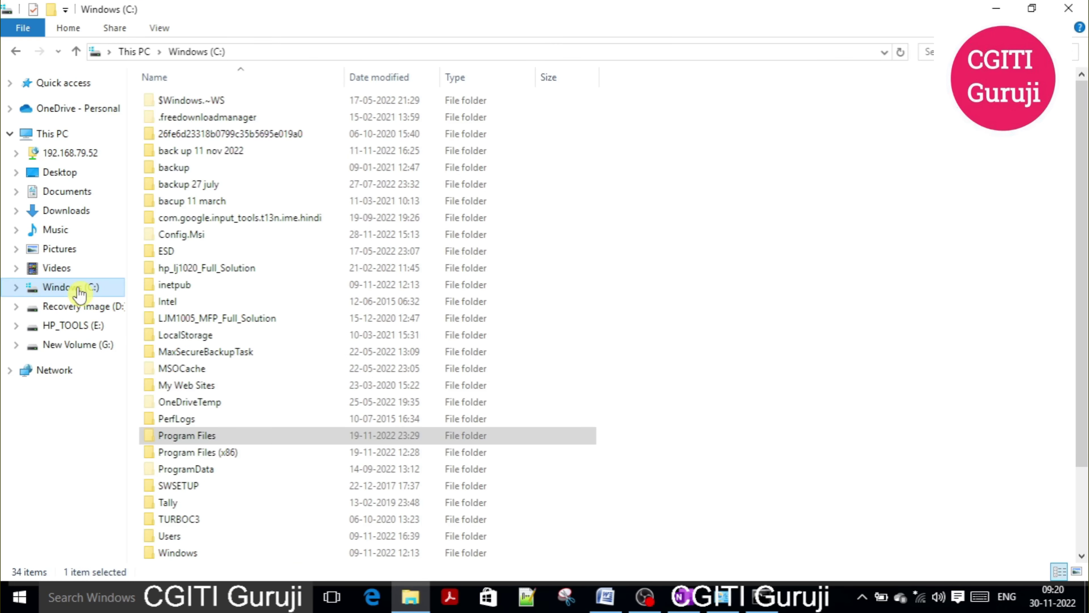
pyautogui.doubleClick(200, 537)
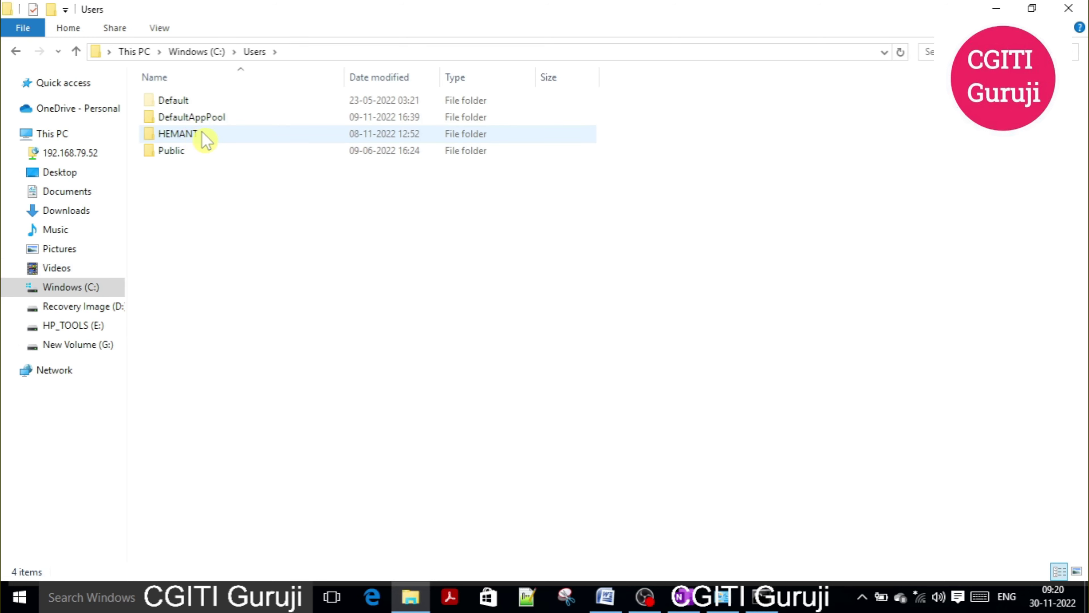
pyautogui.moveTo(215, 142)
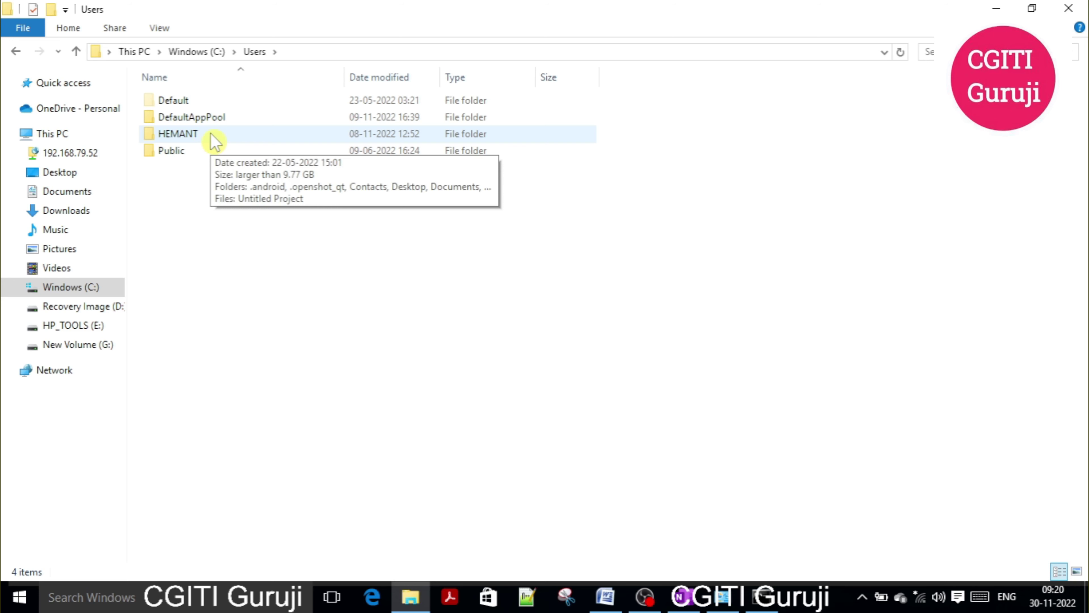
pyautogui.doubleClick(211, 134)
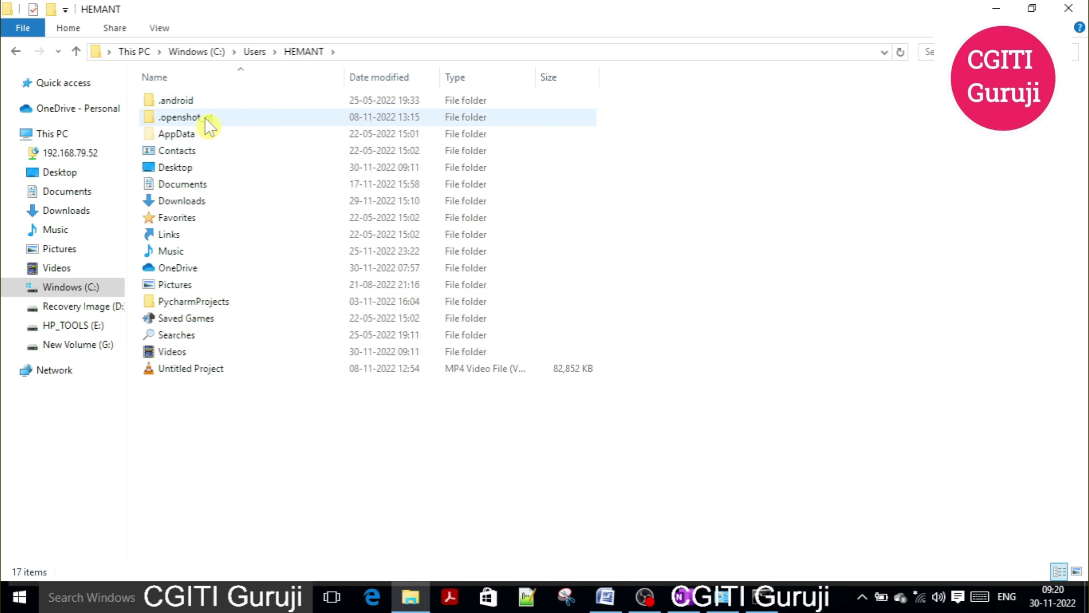
pyautogui.doubleClick(208, 137)
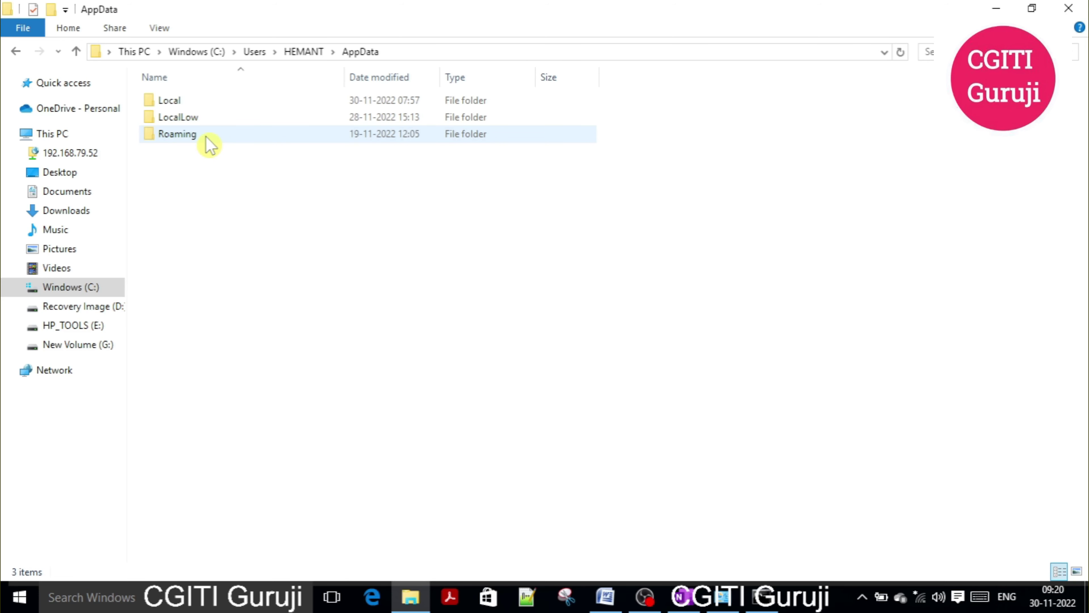
pyautogui.doubleClick(208, 103)
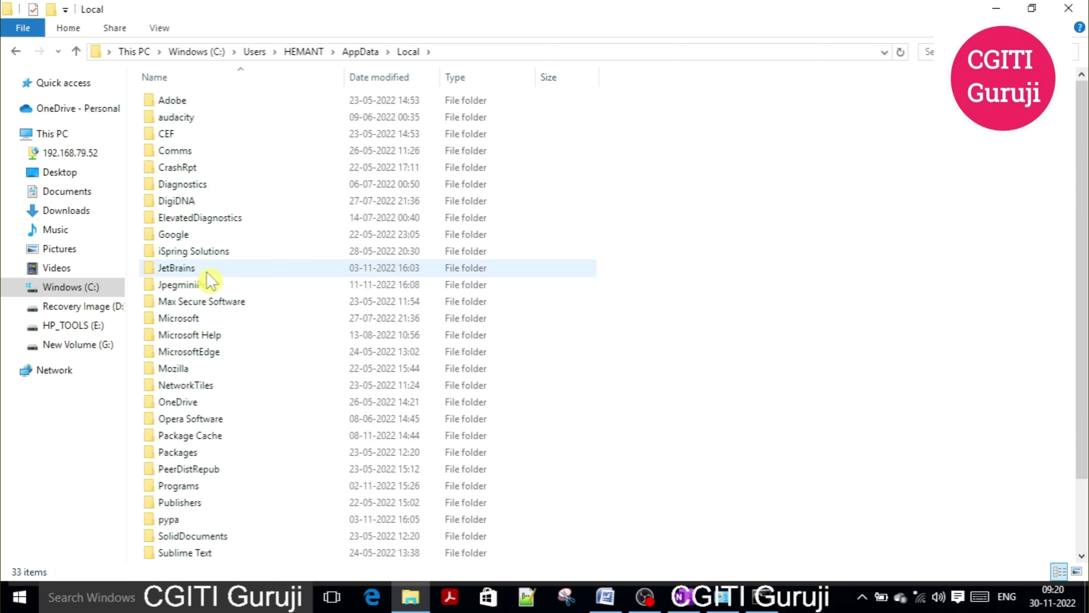
# Step: Open the Programs\Python\Python311 folder inside Local
pyautogui.click(205, 386)
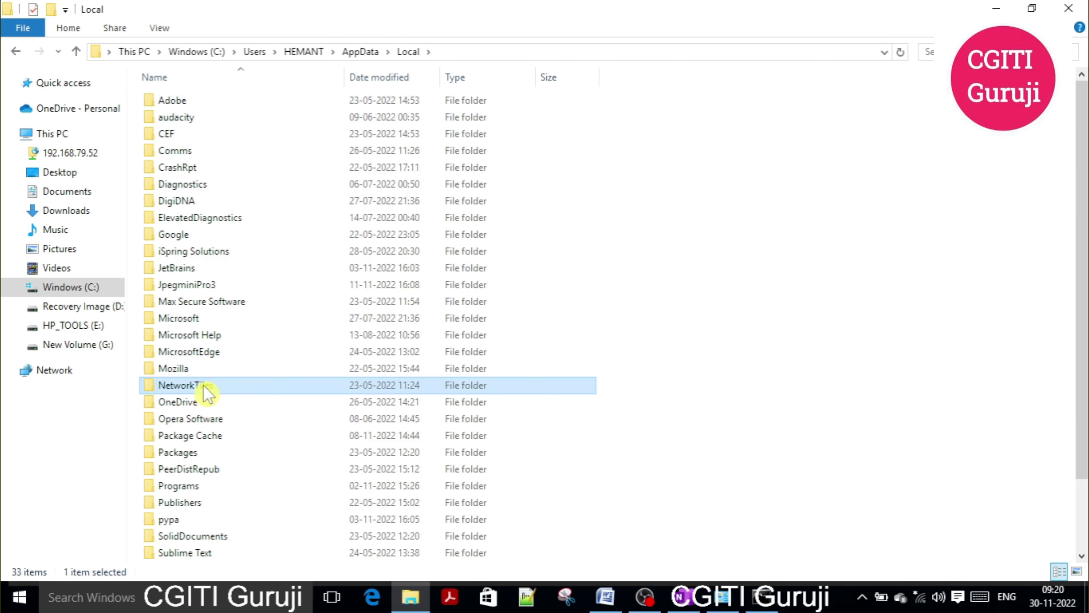
pyautogui.press('p')
pyautogui.press('p')
pyautogui.press('p')
pyautogui.press('p')
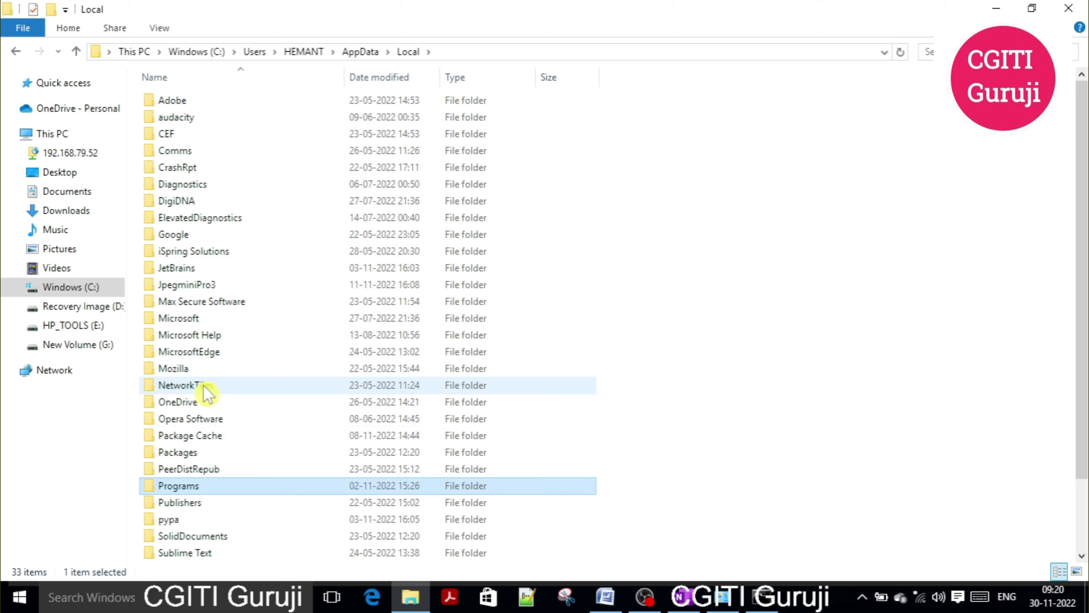
pyautogui.press('Return')
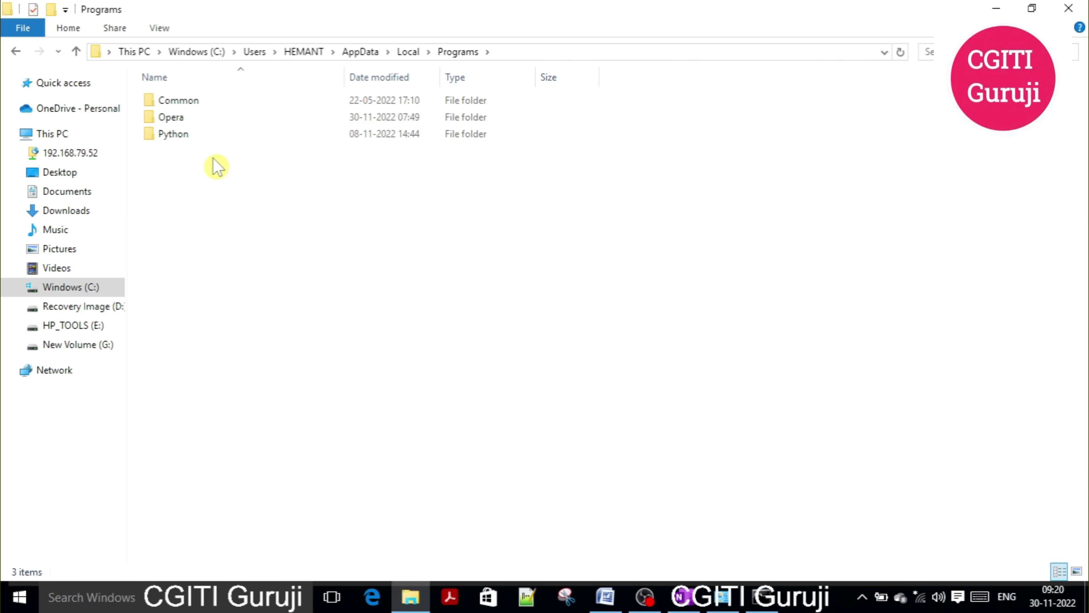
pyautogui.doubleClick(209, 136)
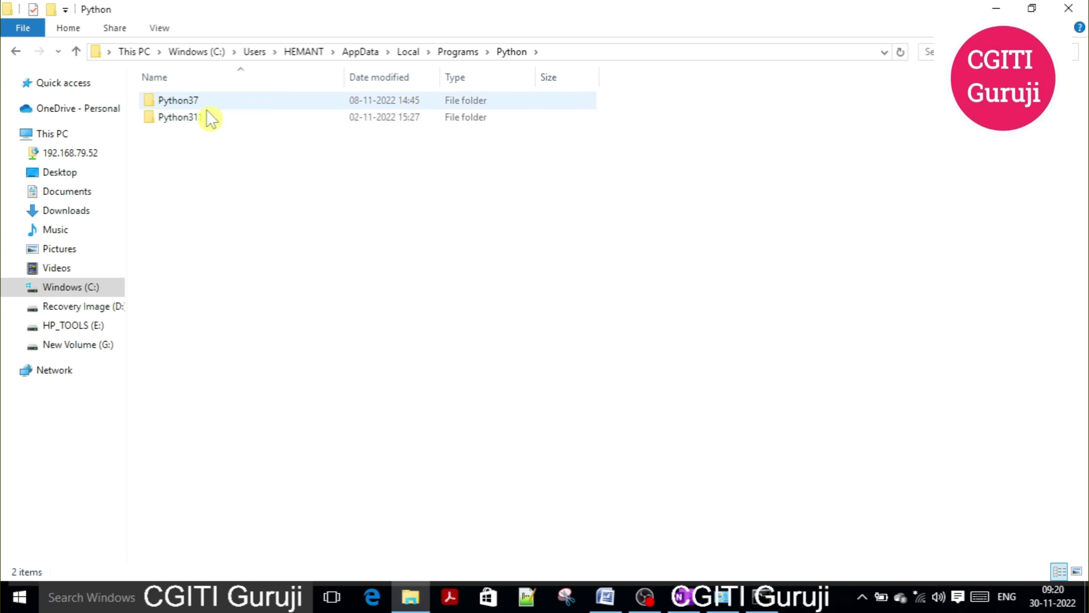
pyautogui.doubleClick(221, 125)
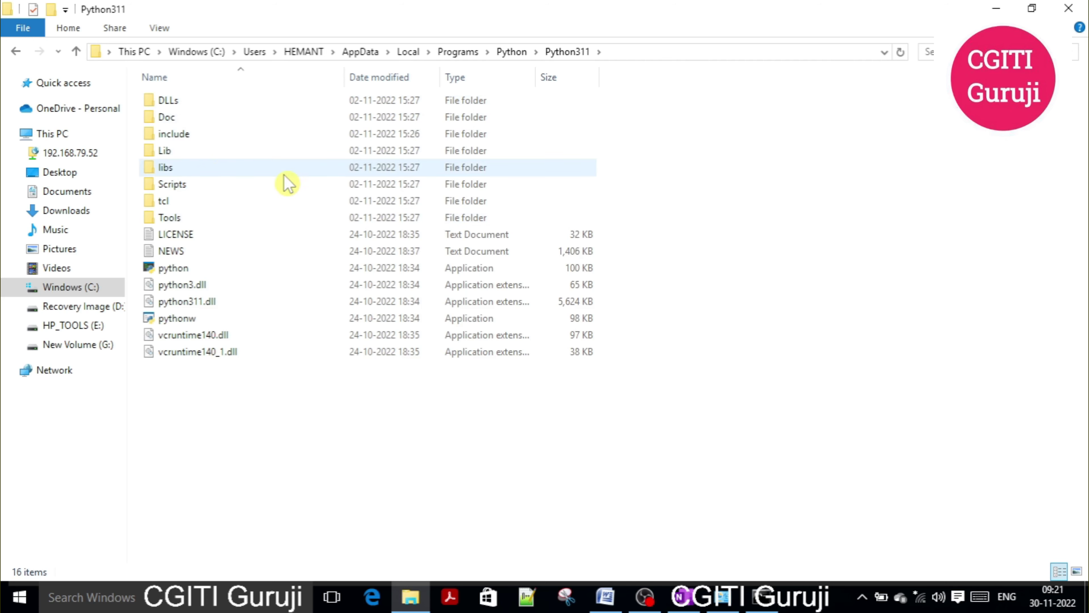
# Step: Copy the full path of the Python311 folder
pyautogui.click(598, 52)
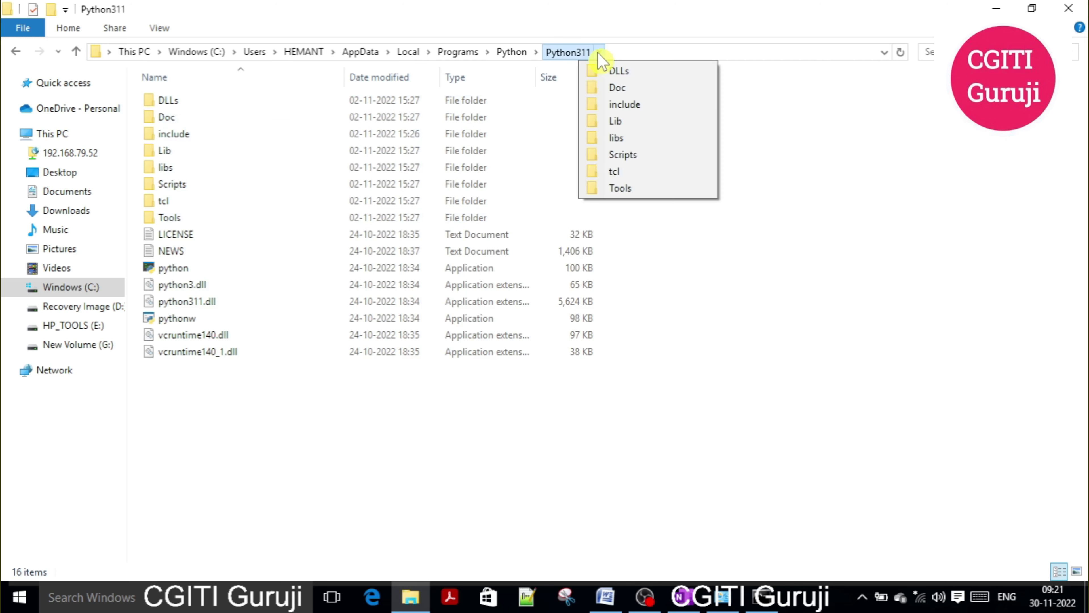
pyautogui.rightClick(599, 53)
pyautogui.click(650, 98)
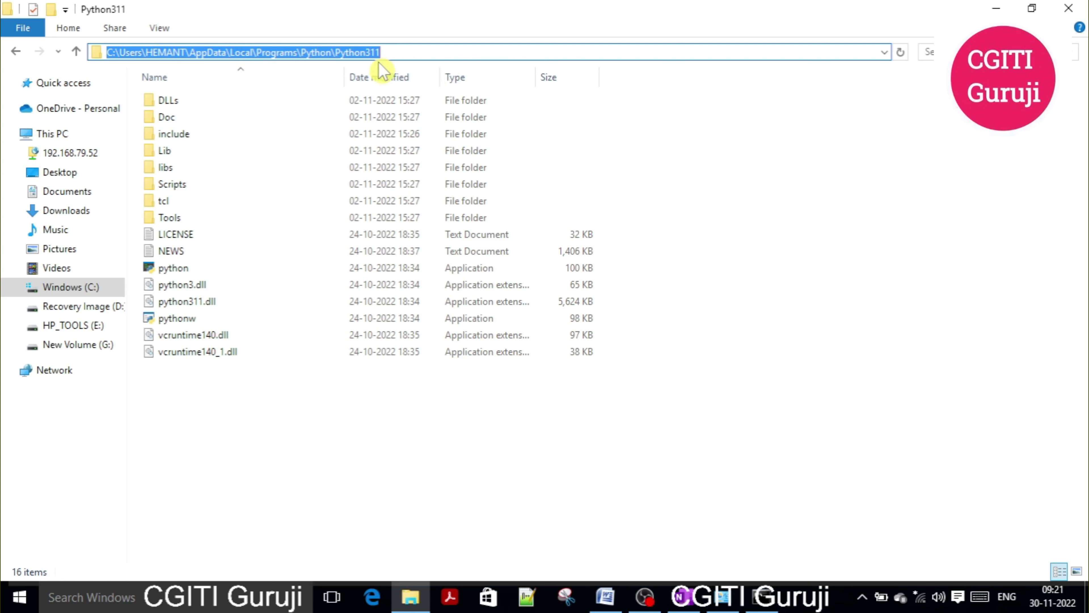
pyautogui.rightClick(356, 52)
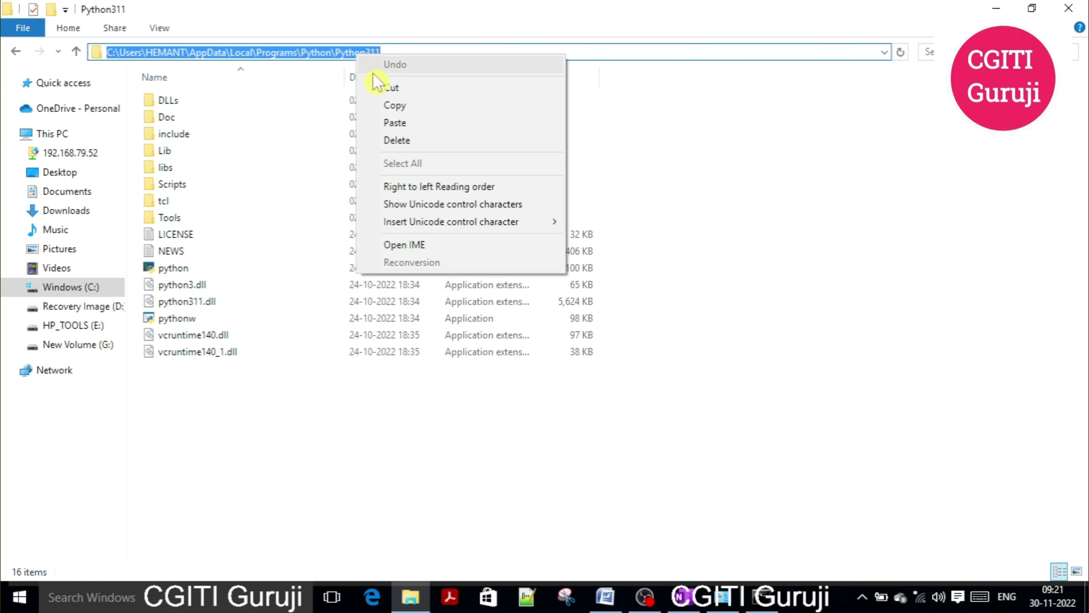
pyautogui.click(389, 105)
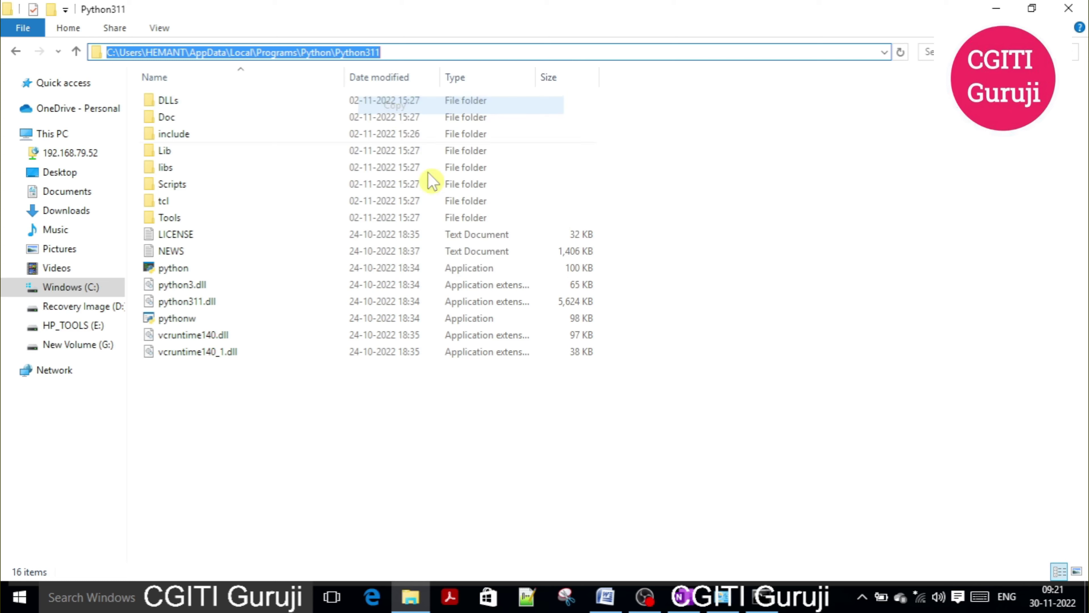
# Step: Search Windows for envi and open the environment variables editor for your account
pyautogui.click(227, 597)
pyautogui.write('evn')
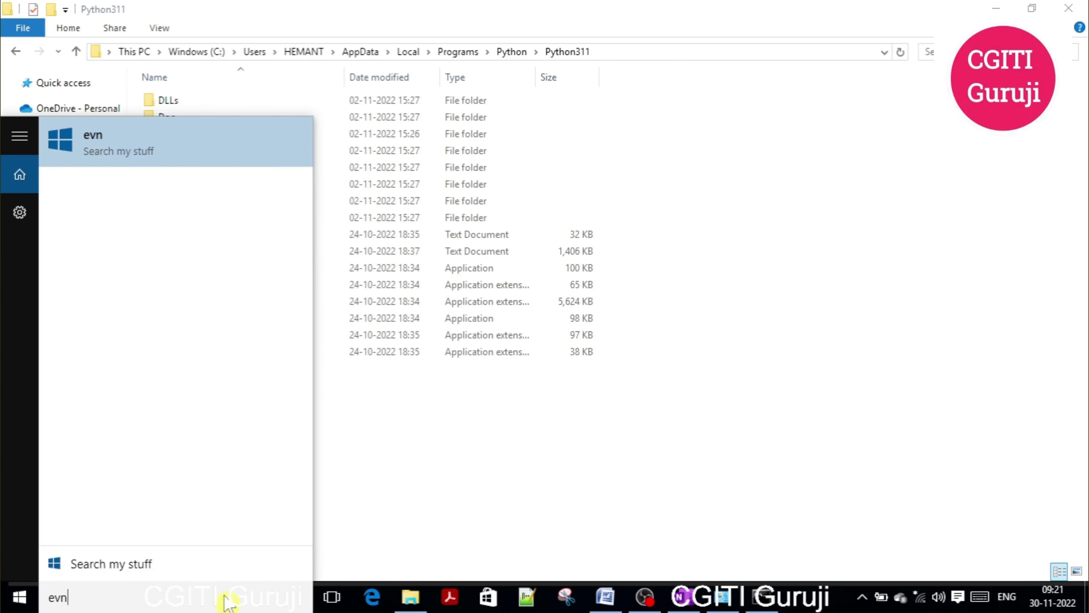
pyautogui.press('BackSpace')
pyautogui.write('n')
pyautogui.press('BackSpace')
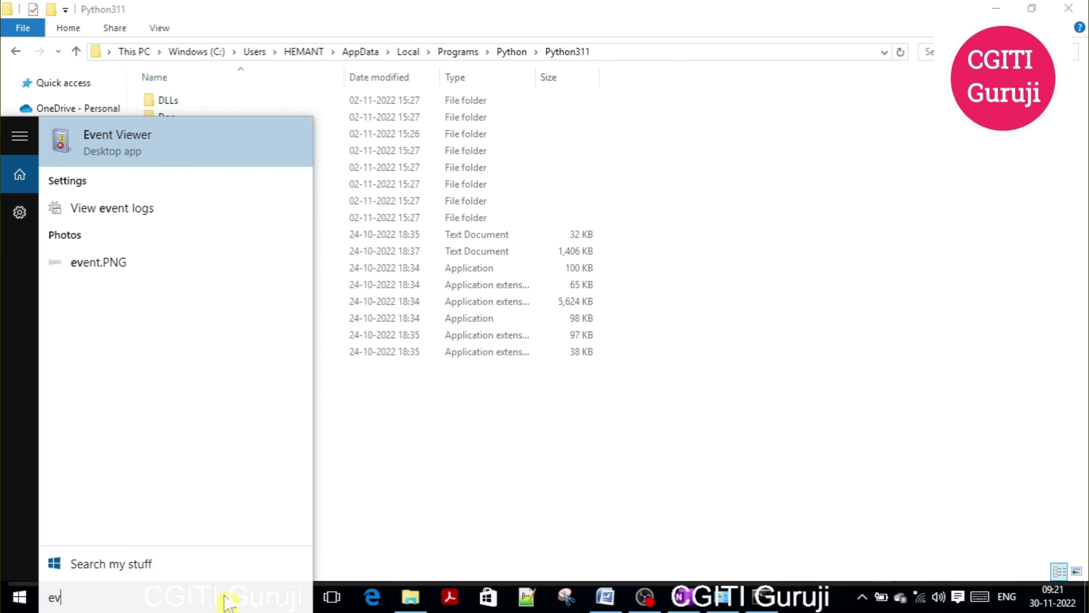
pyautogui.press('BackSpace')
pyautogui.write('nvr')
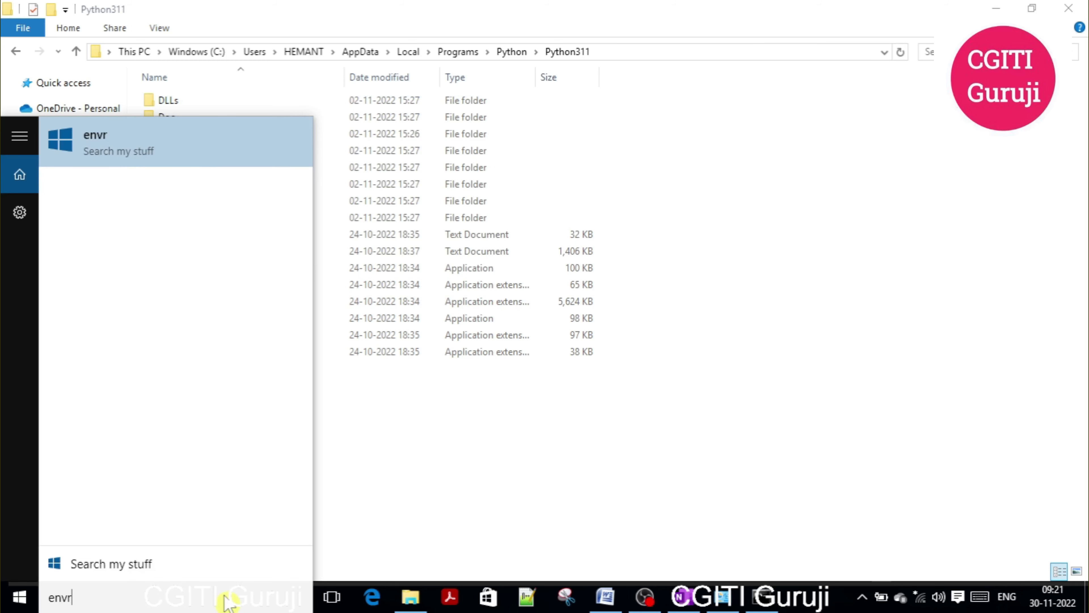
pyautogui.press('BackSpace')
pyautogui.write('i')
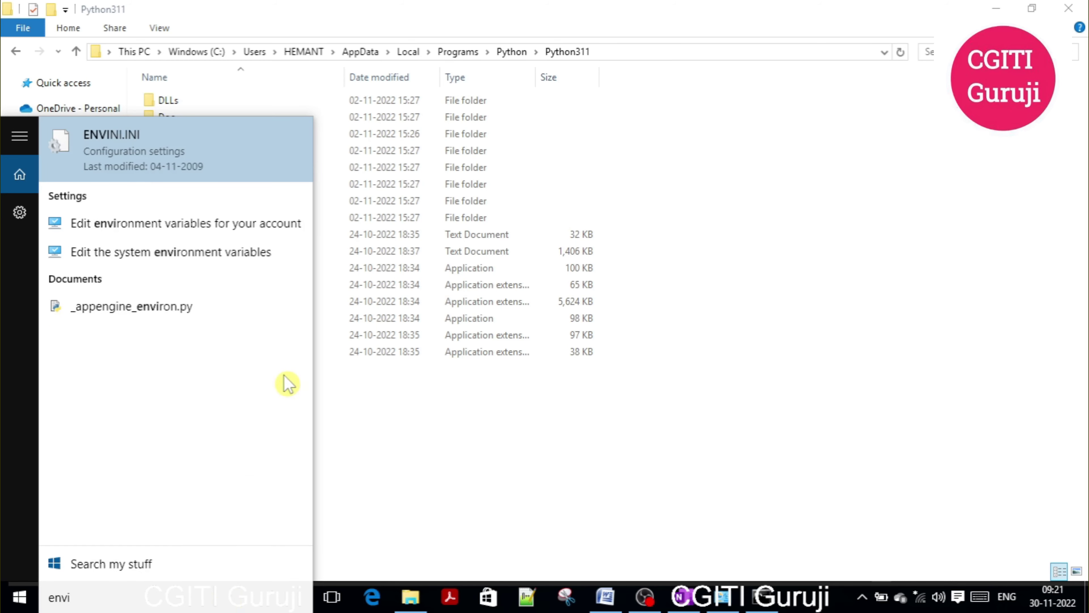
pyautogui.click(242, 227)
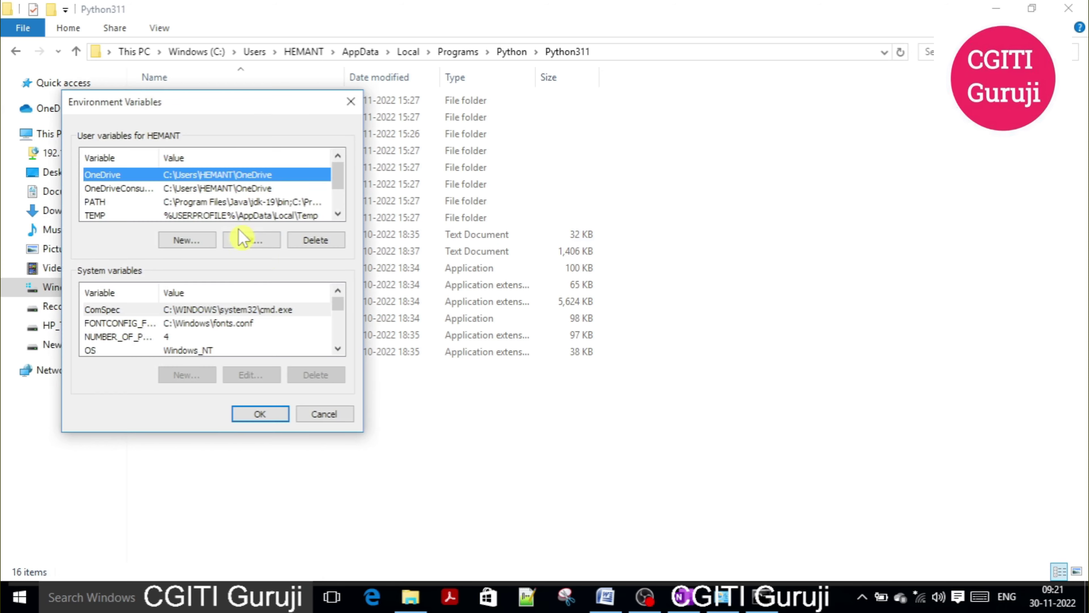
# Step: Append the copied Python311 folder path to the PATH user variable after the MySQL entry and save the environment variables
pyautogui.doubleClick(185, 201)
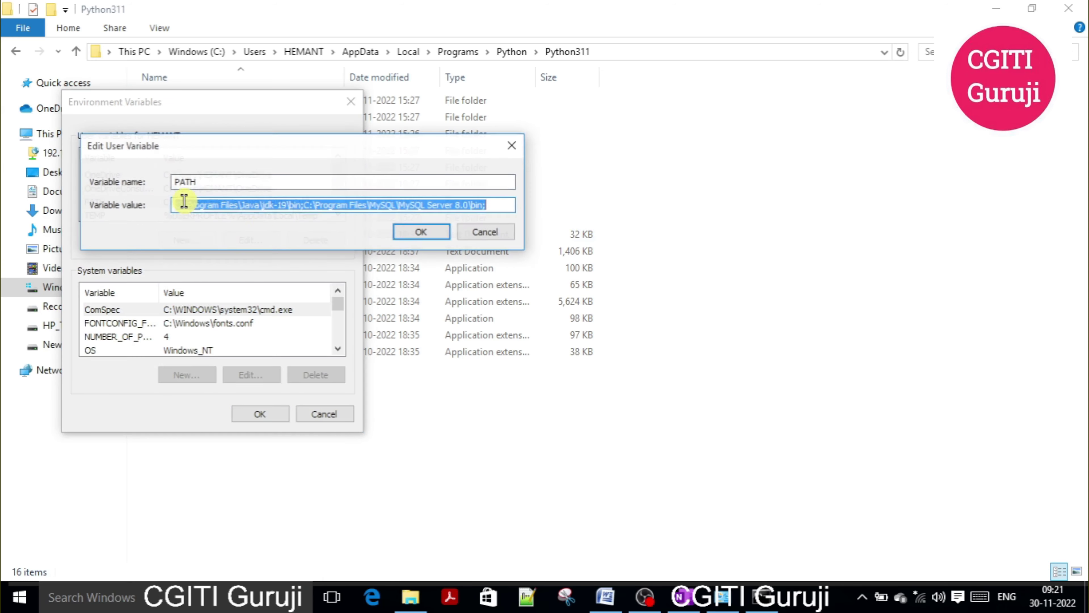
pyautogui.click(493, 206)
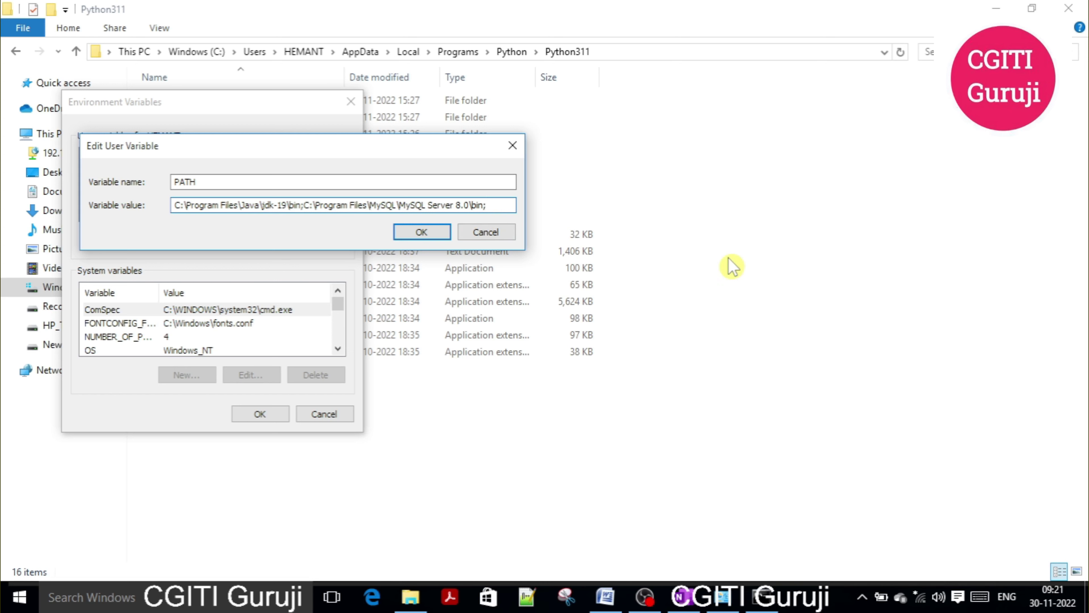
pyautogui.hotkey('ctrl', 'v')
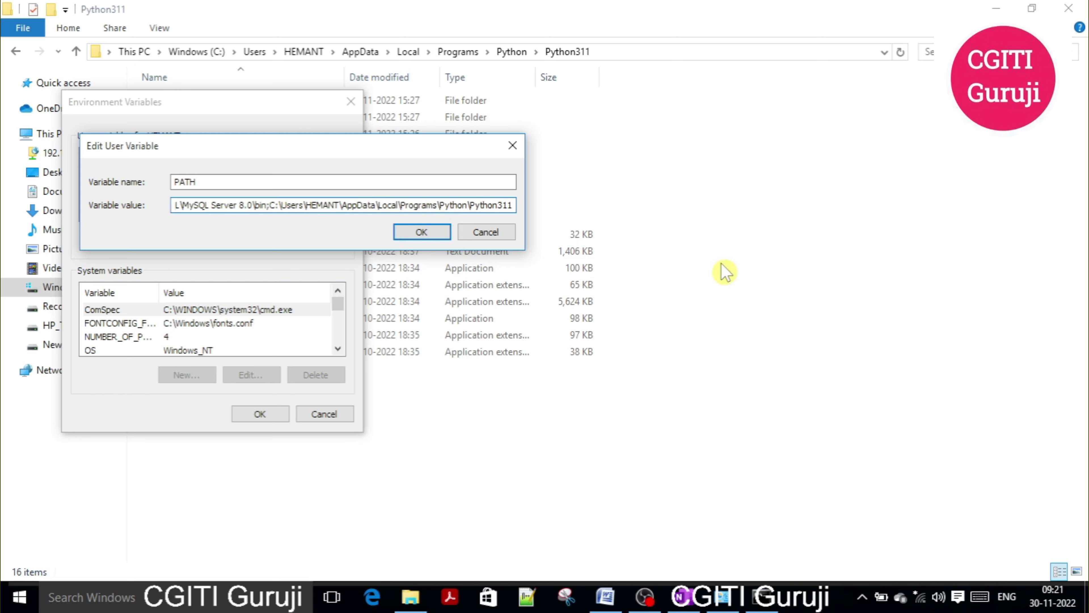
pyautogui.click(422, 233)
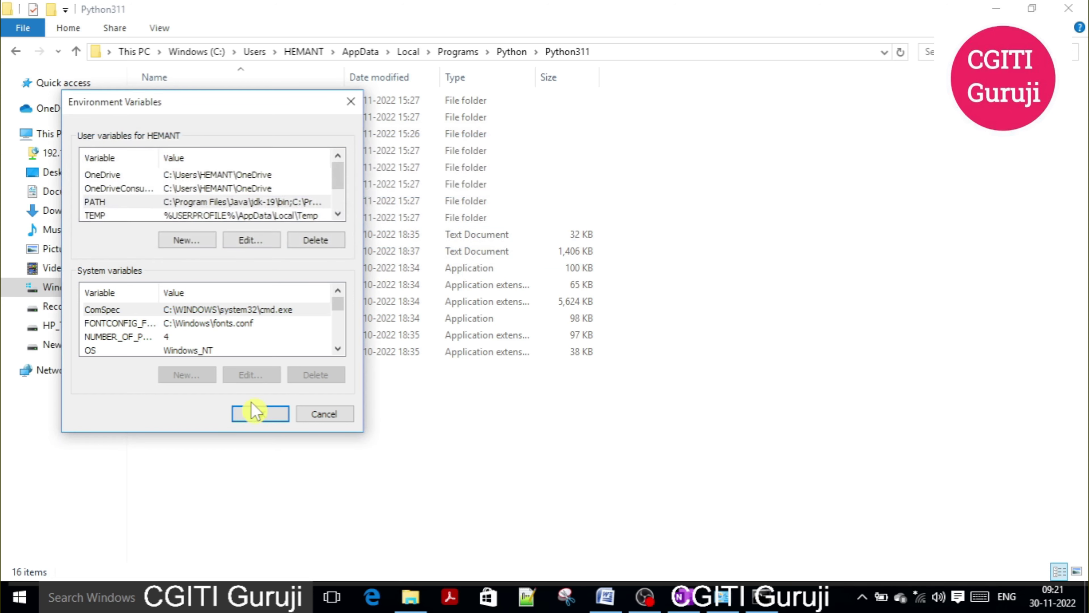
pyautogui.click(257, 412)
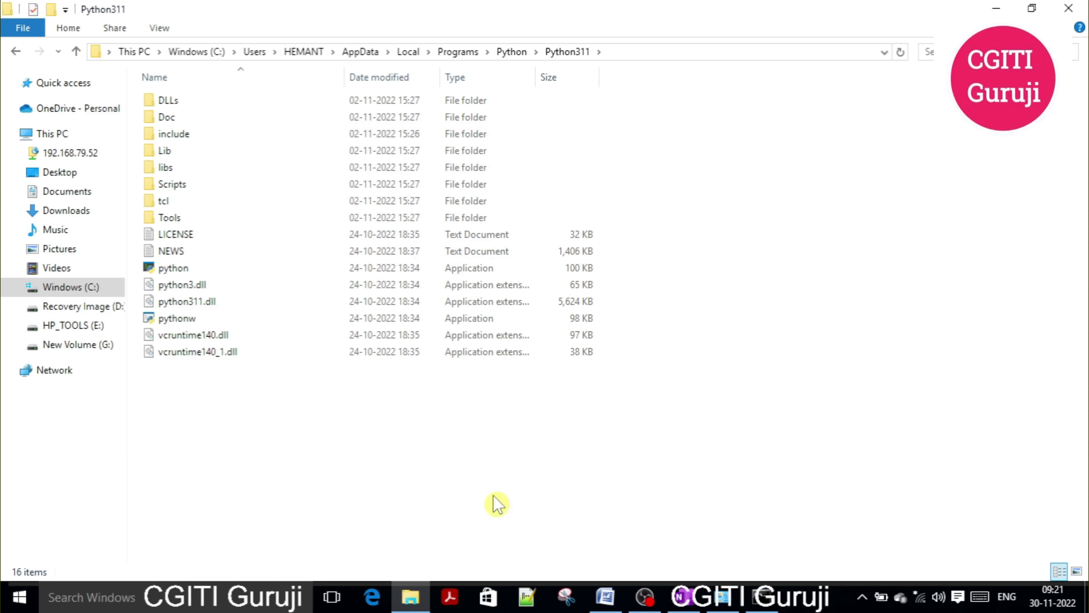
# Step: Exit the old Command Prompt session, open a new one, and try the py command
pyautogui.click(766, 597)
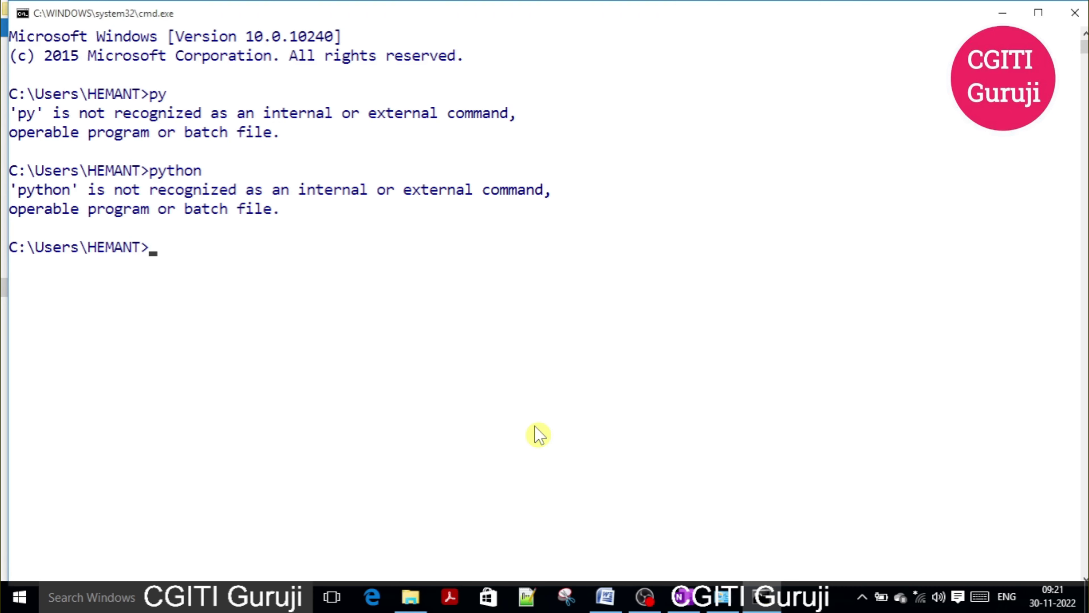
pyautogui.write('exit')
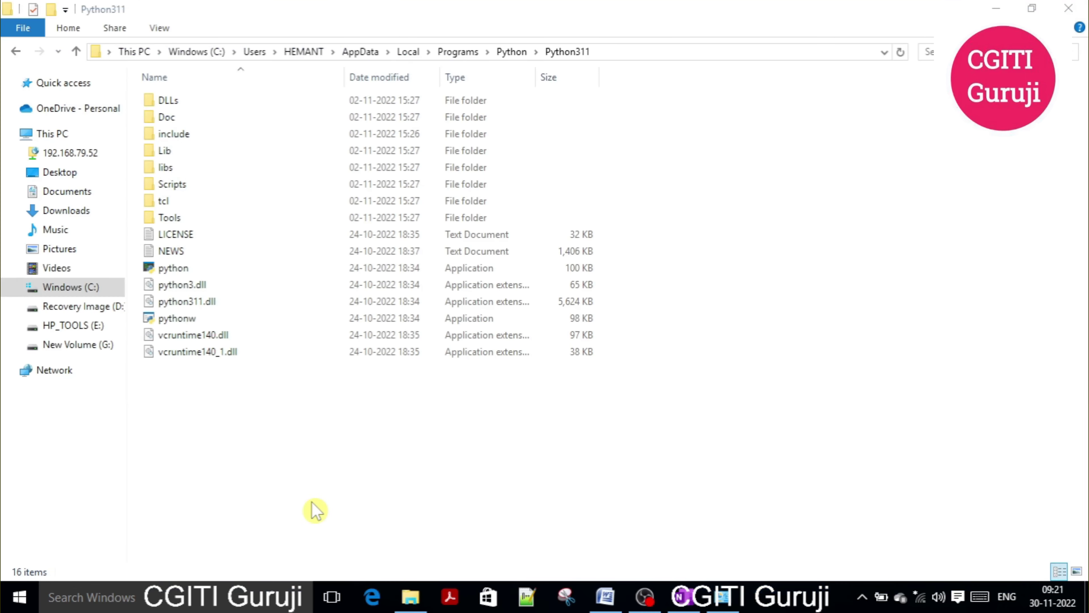
pyautogui.press('super+r')
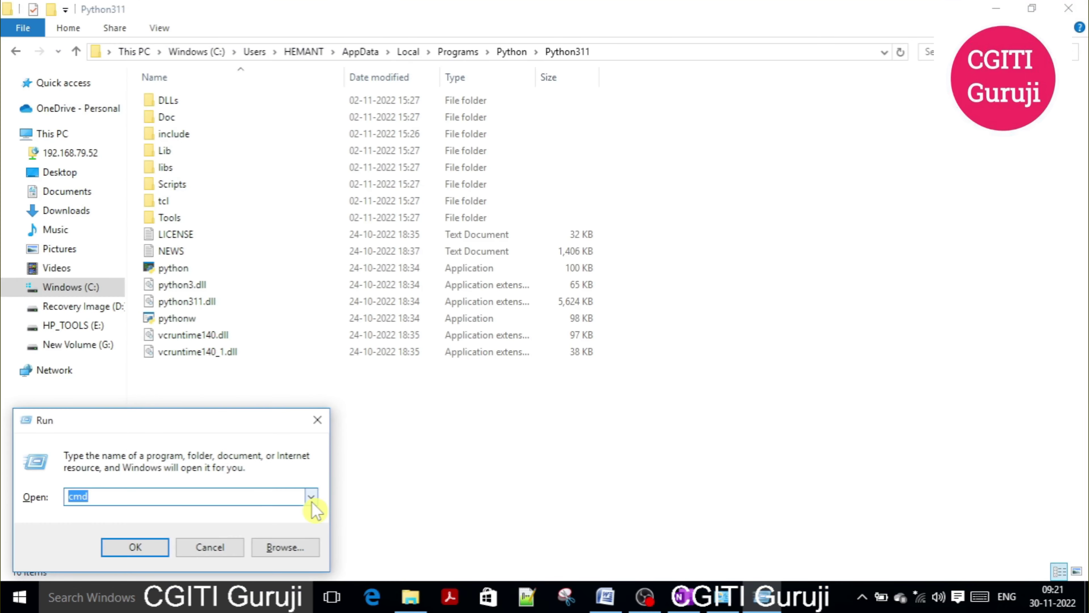
pyautogui.press('Return')
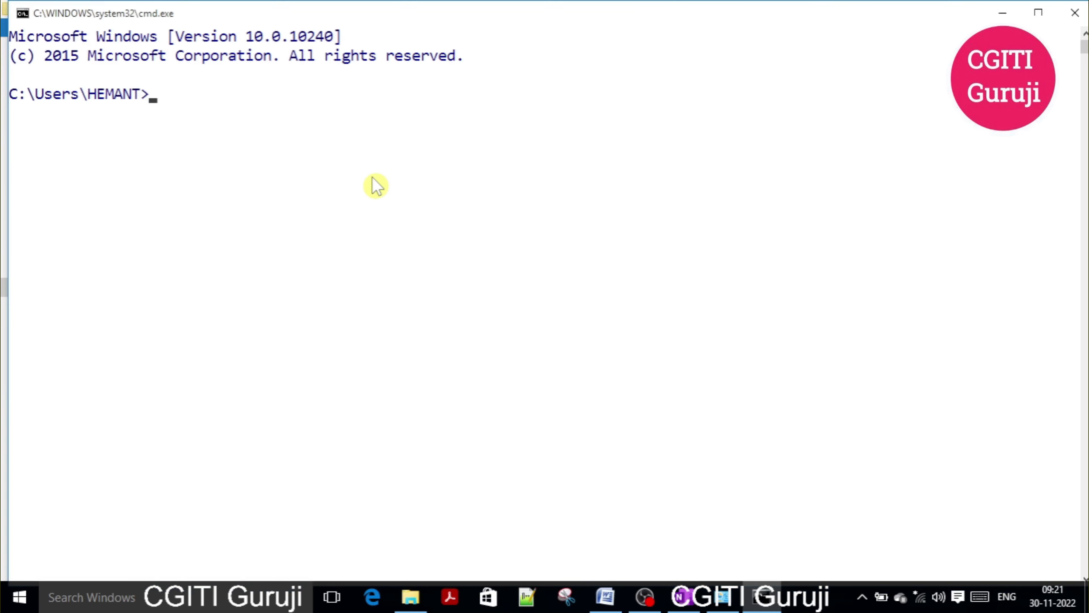
pyautogui.write('py')
pyautogui.press('Return')
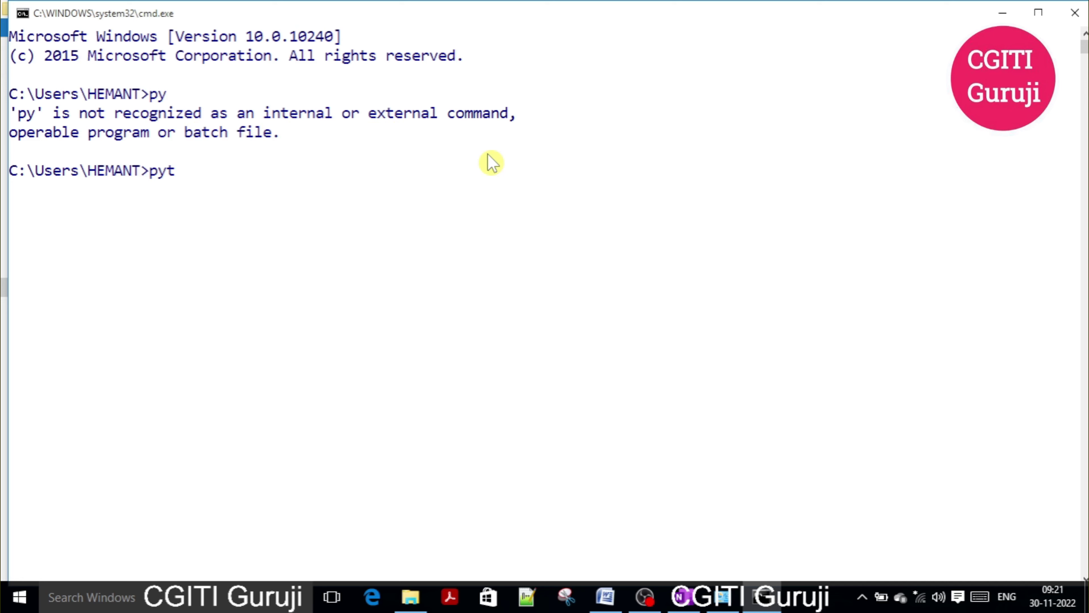
# Step: Start the interpreter with python and run print("hello world"), and switch to the OneNote page
pyautogui.press('Return')
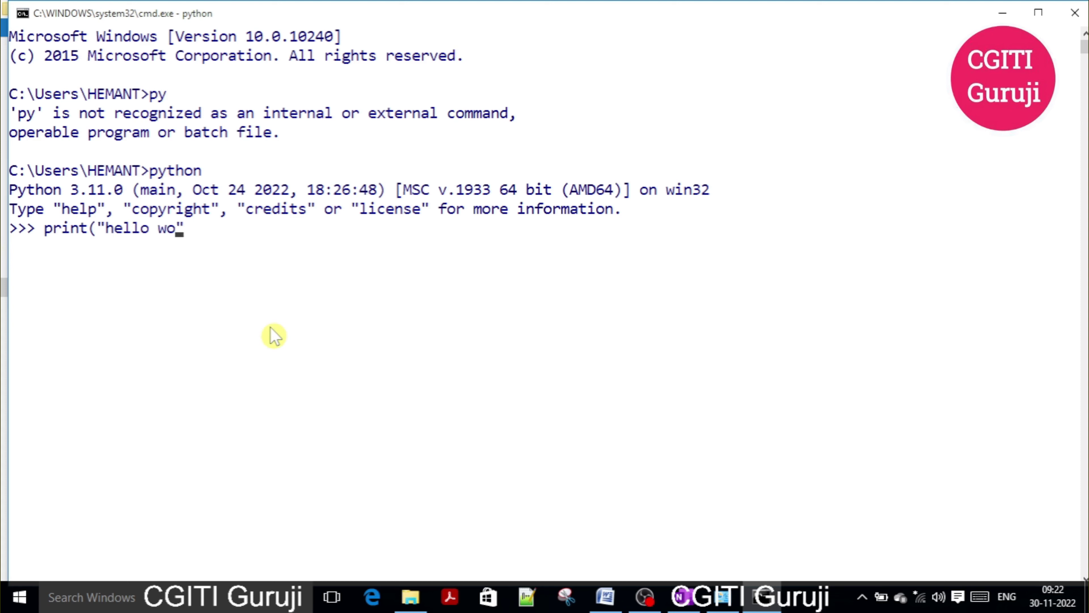
pyautogui.press('Return')
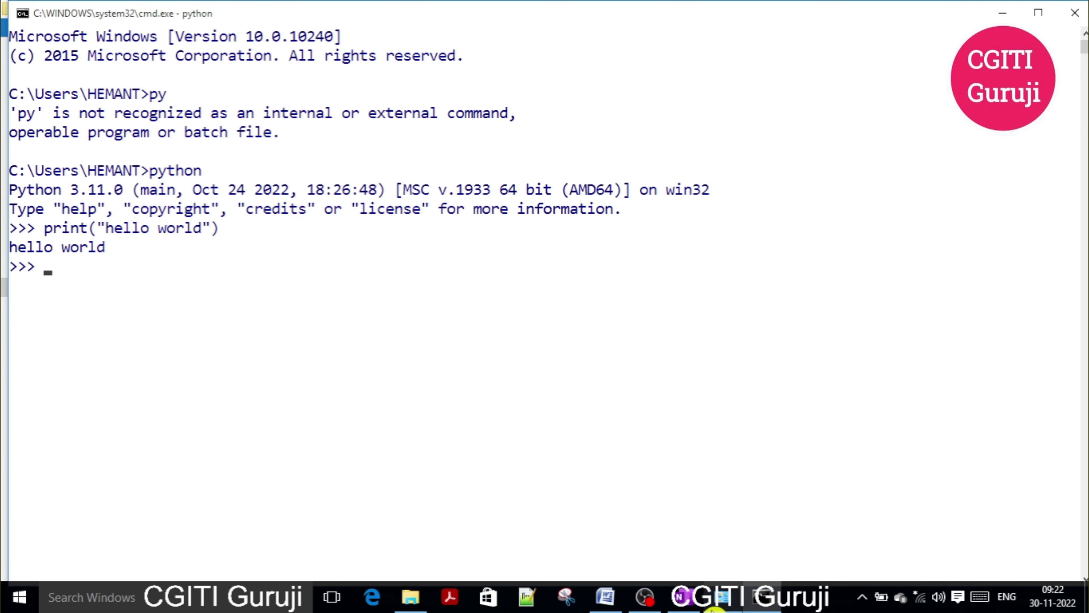
pyautogui.click(685, 603)
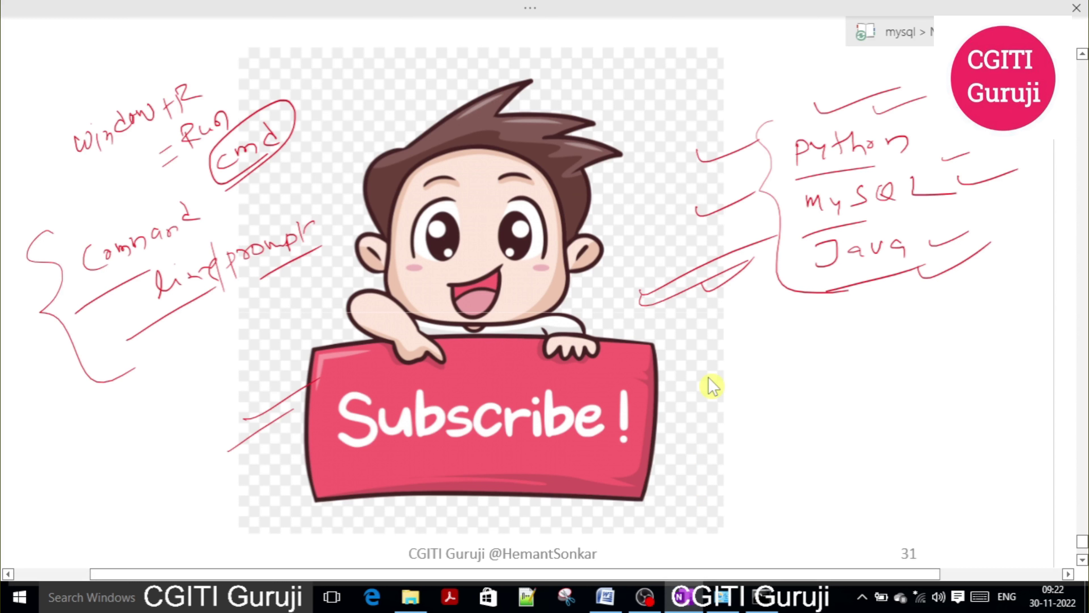